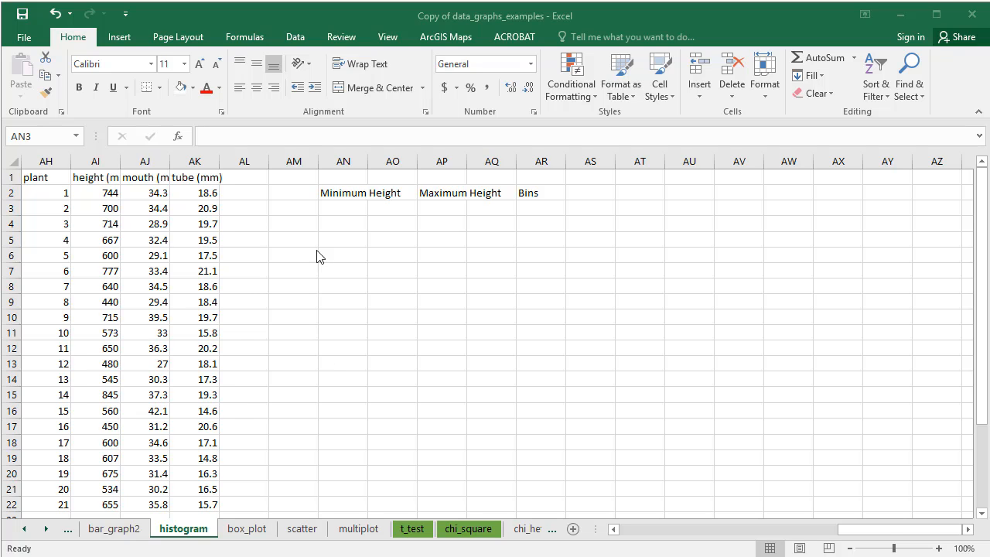
- Calculate the minimum plant height in cell AN3 with a MIN formula over AI2:AI22
{"action": "left_click", "coordinate": [341, 216]}
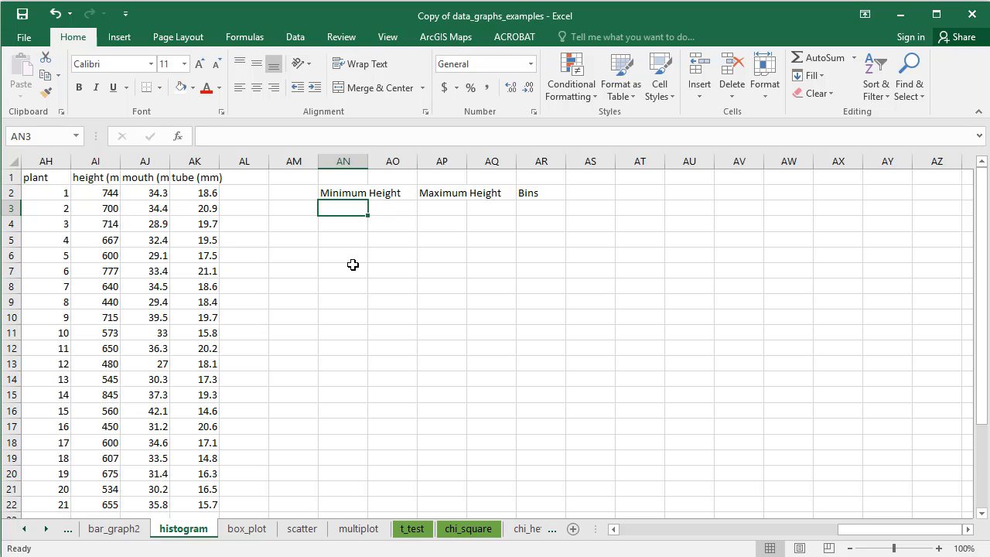
{"action": "type", "text": "="}
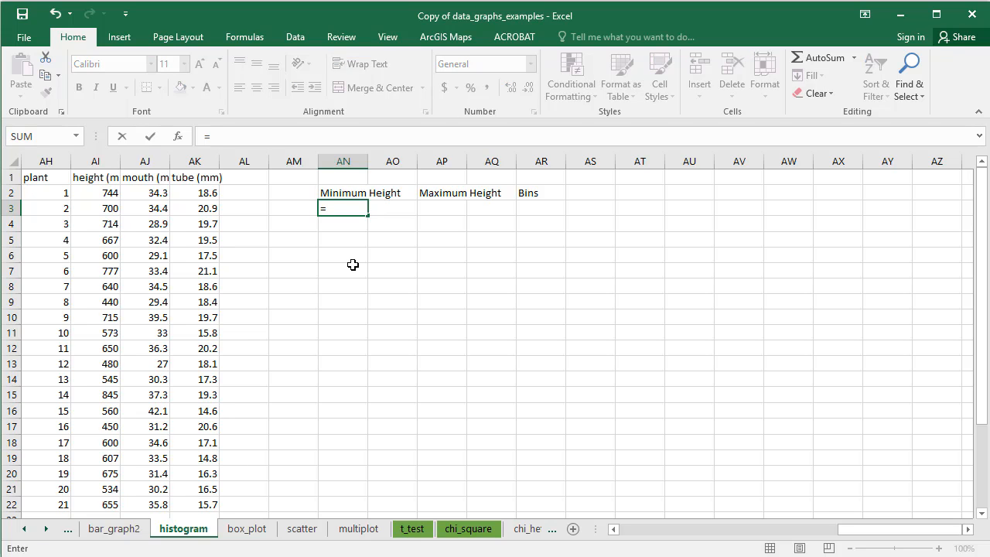
{"action": "type", "text": "MIN("}
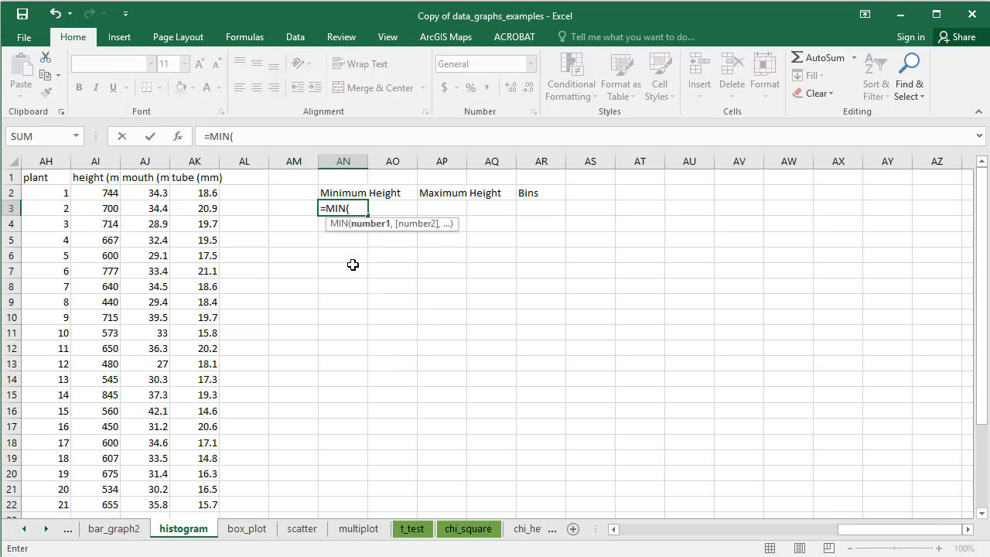
{"action": "left_click", "coordinate": [103, 192]}
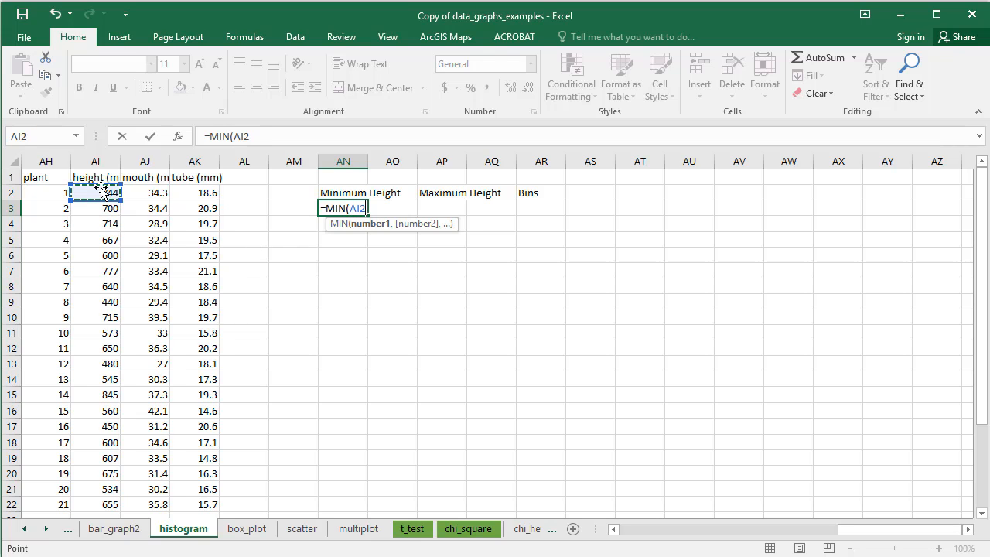
{"action": "key", "text": "ctrl+shift+Down"}
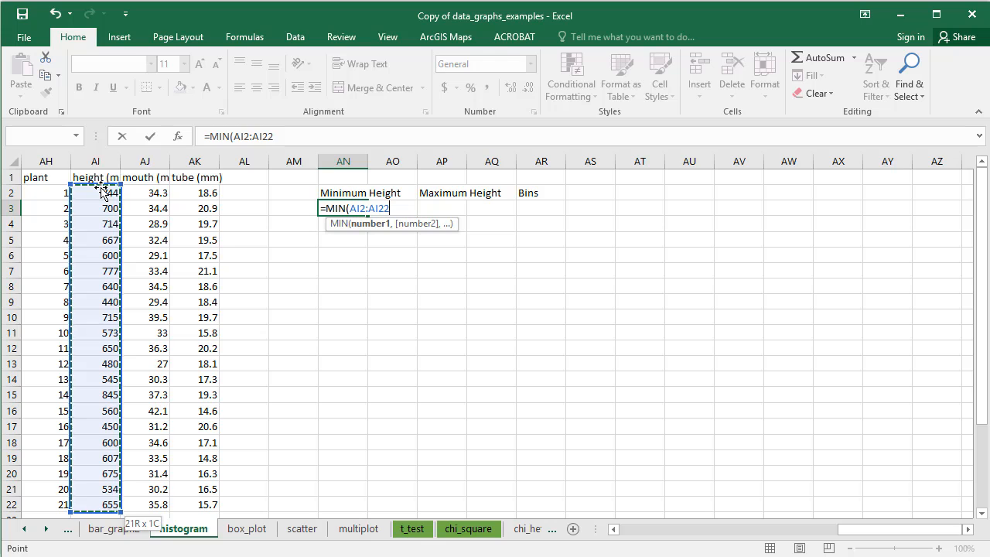
{"action": "key", "text": "Return"}
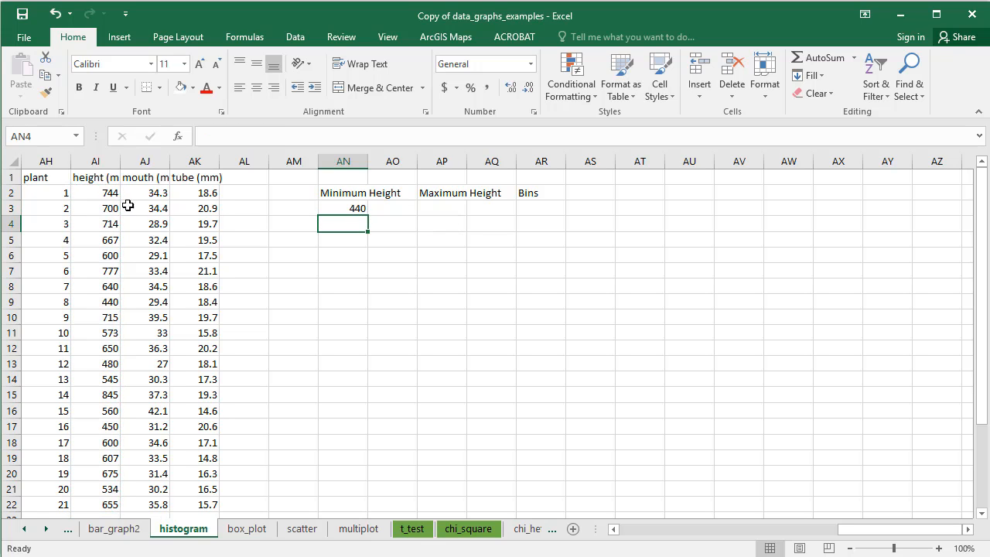
- Calculate the maximum plant height in cell AP3 with a MAX formula over AI2:AI22
{"action": "left_click", "coordinate": [431, 209]}
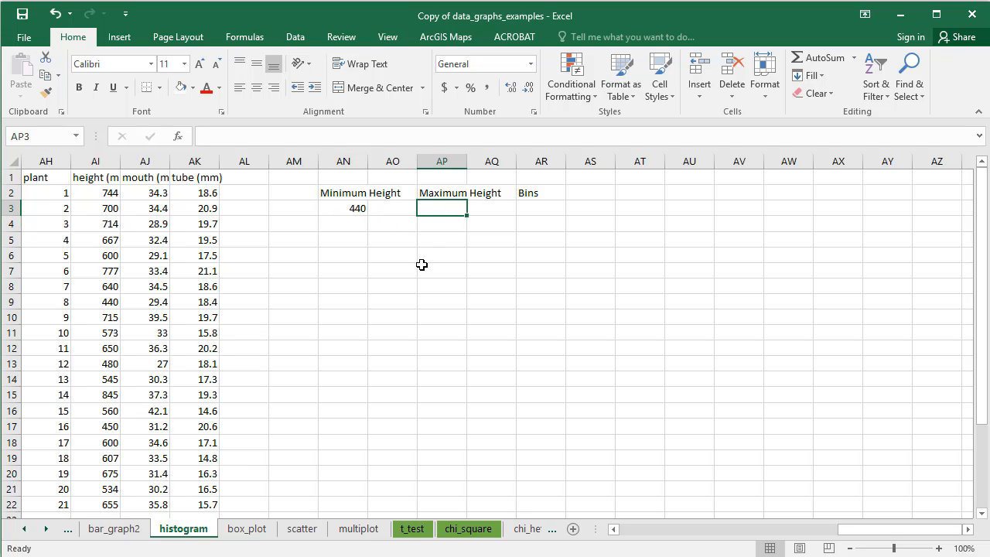
{"action": "type", "text": "="}
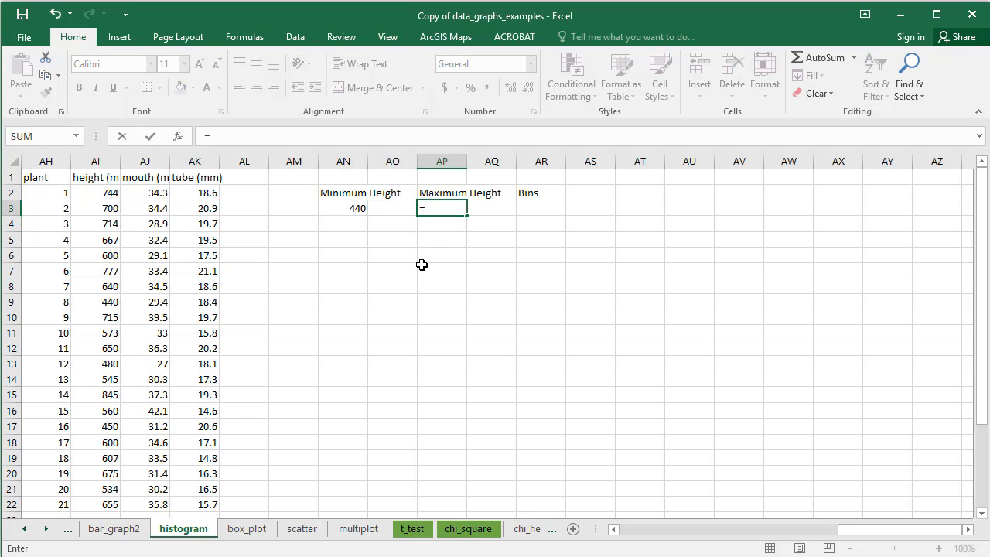
{"action": "type", "text": "MAX("}
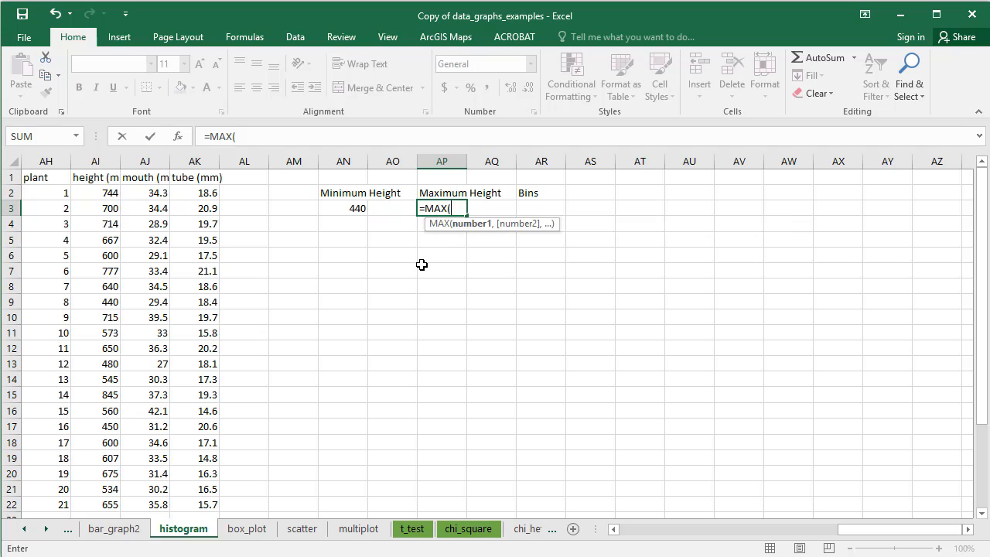
{"action": "left_click", "coordinate": [105, 192]}
{"action": "key", "text": "ctrl+shift+Down"}
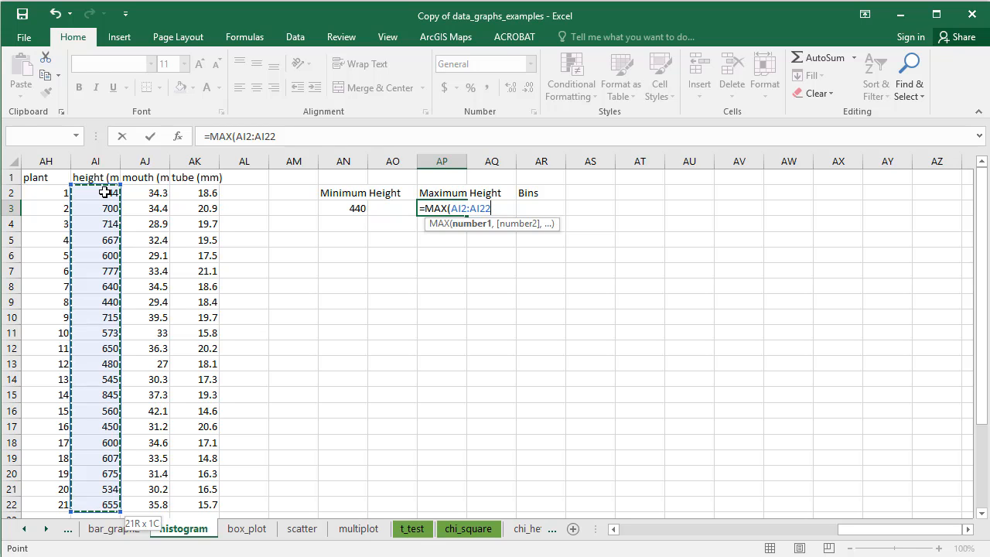
{"action": "key", "text": "Return"}
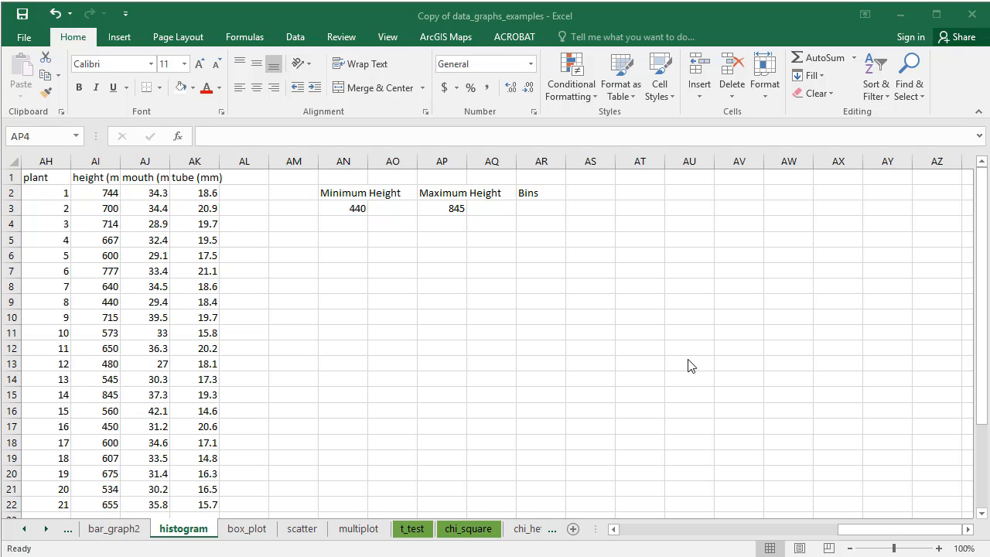
- Fill the Bins column from AR3 to AR11 with values from 450 to 850 in increments of 50
{"action": "left_click", "coordinate": [534, 208]}
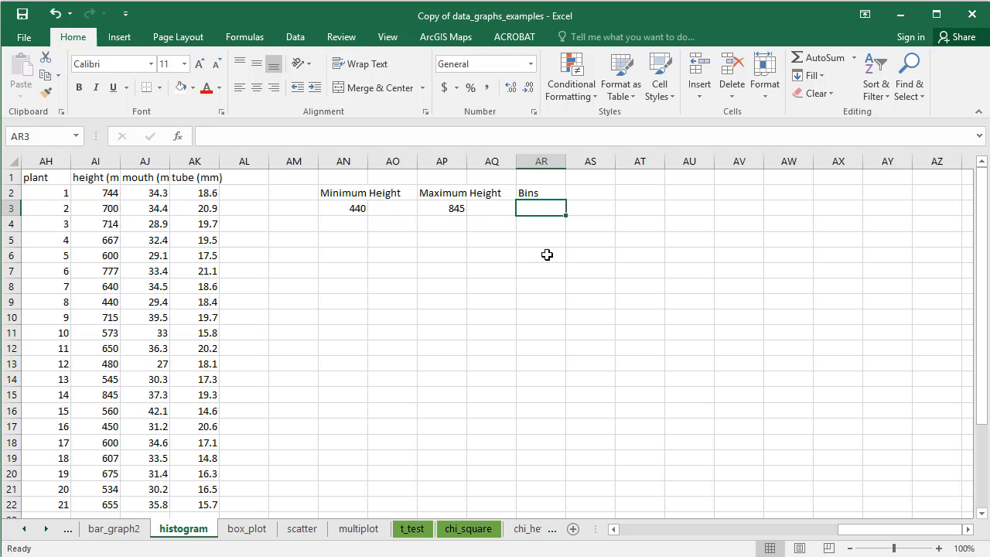
{"action": "type", "text": "450"}
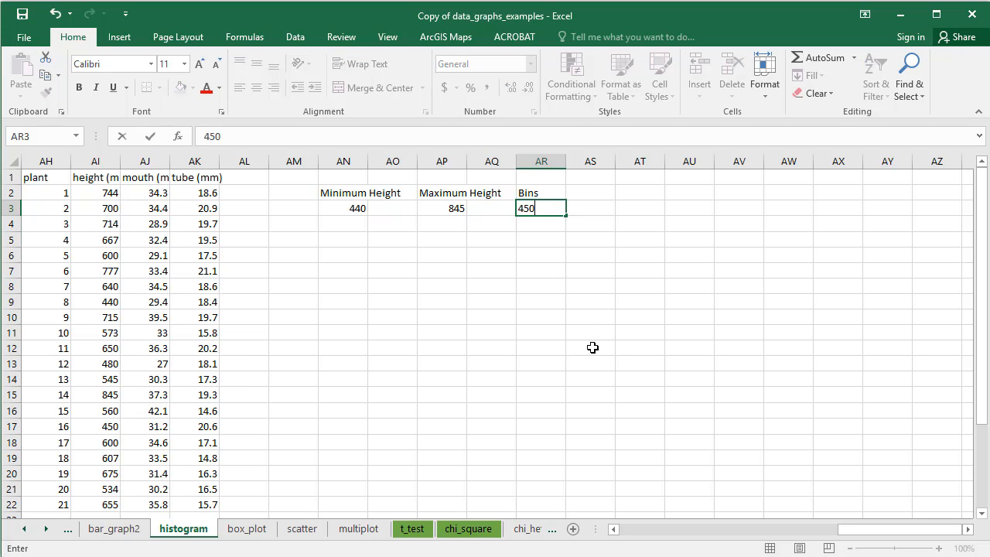
{"action": "key", "text": "Return"}
{"action": "type", "text": "500"}
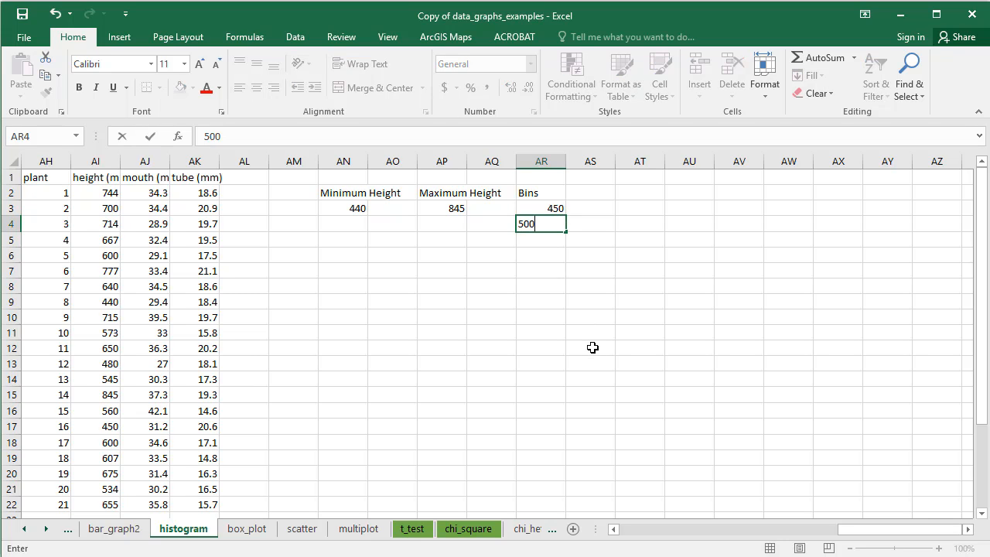
{"action": "key", "text": "Return"}
{"action": "type", "text": "550"}
{"action": "key", "text": "Return"}
{"action": "type", "text": "600"}
{"action": "key", "text": "Return"}
{"action": "type", "text": "650"}
{"action": "key", "text": "Return"}
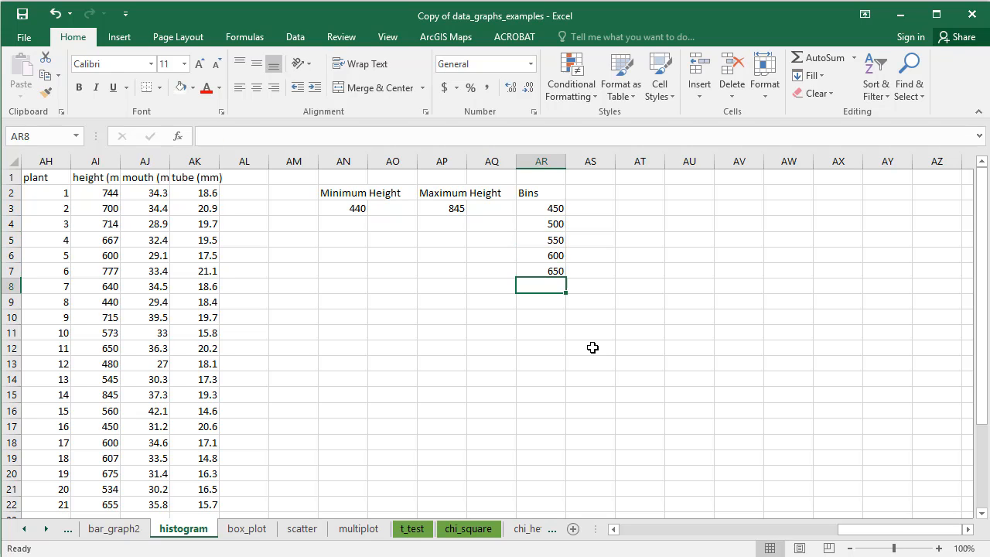
{"action": "type", "text": "700"}
{"action": "key", "text": "Return"}
{"action": "type", "text": "750"}
{"action": "key", "text": "Return"}
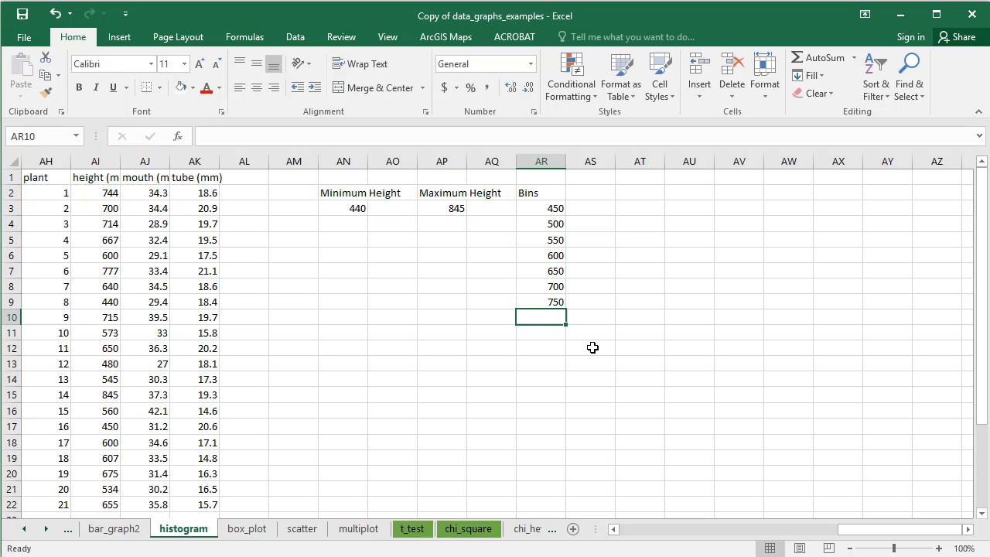
{"action": "type", "text": "800"}
{"action": "key", "text": "Return"}
{"action": "type", "text": "850"}
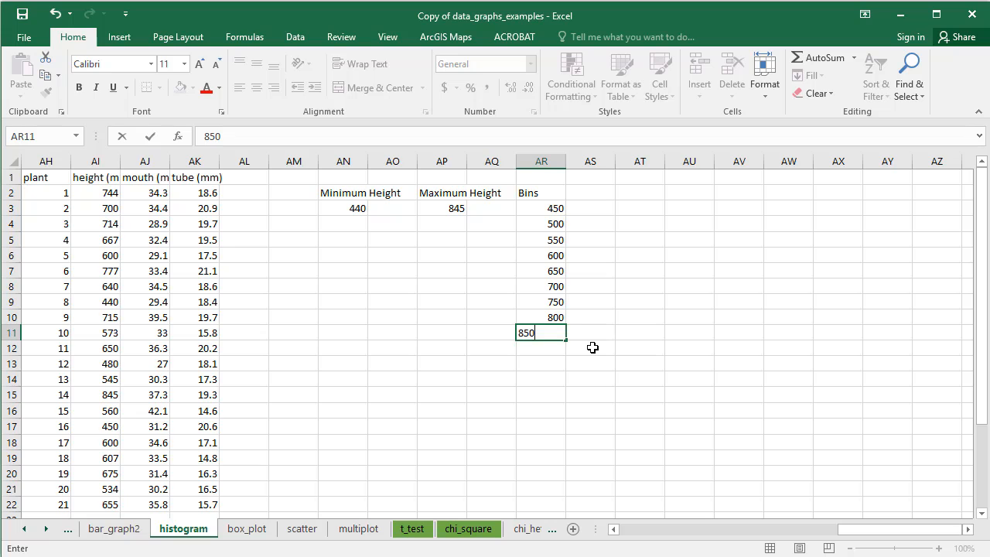
{"action": "key", "text": "Return"}
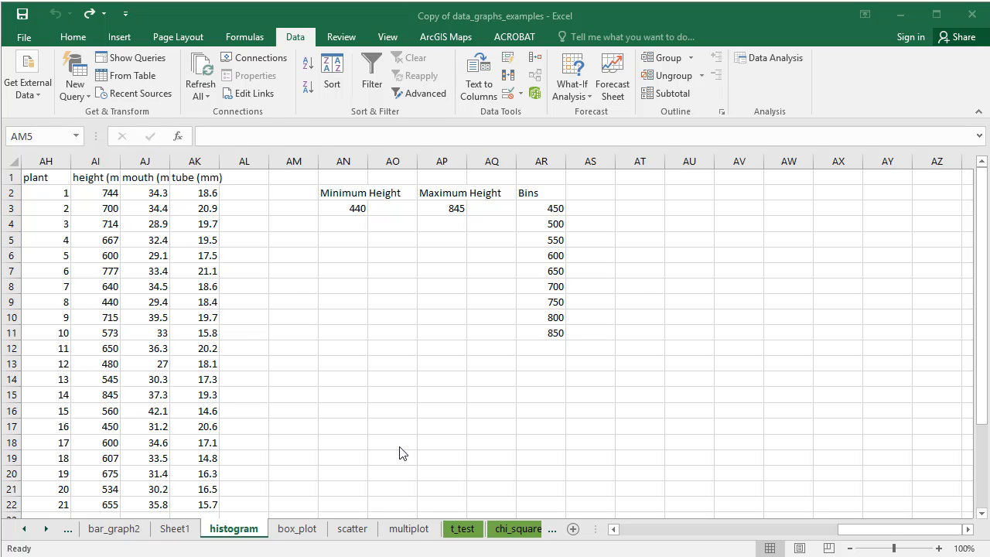
- Start the Histogram data analysis tool and set its input range to the heights in AI2:AI22
{"action": "left_click", "coordinate": [301, 47]}
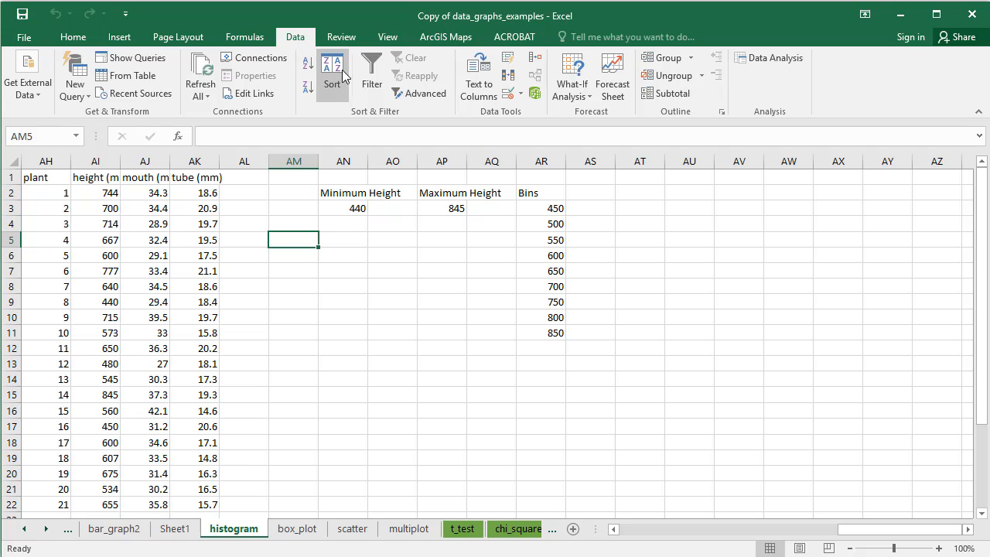
{"action": "left_click", "coordinate": [755, 58]}
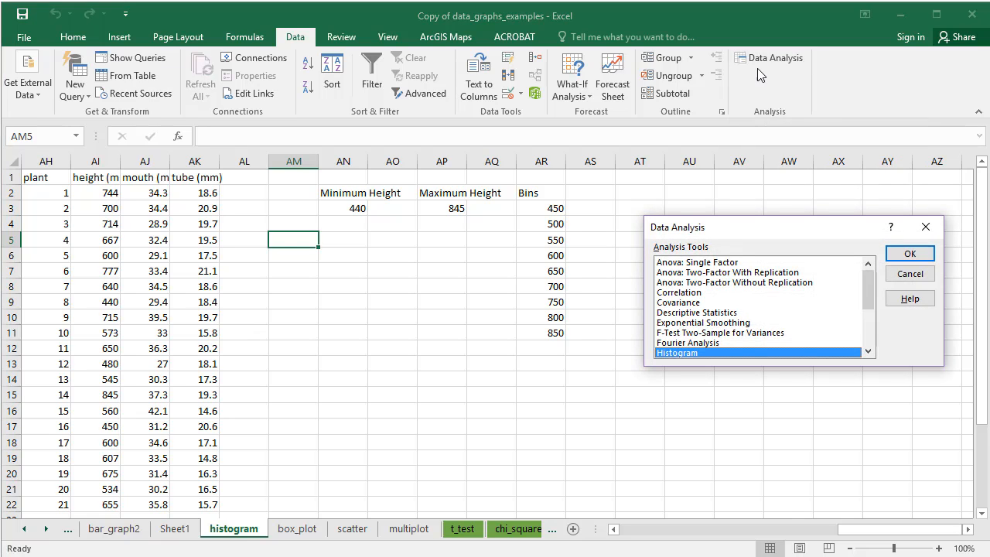
{"action": "left_click", "coordinate": [868, 350]}
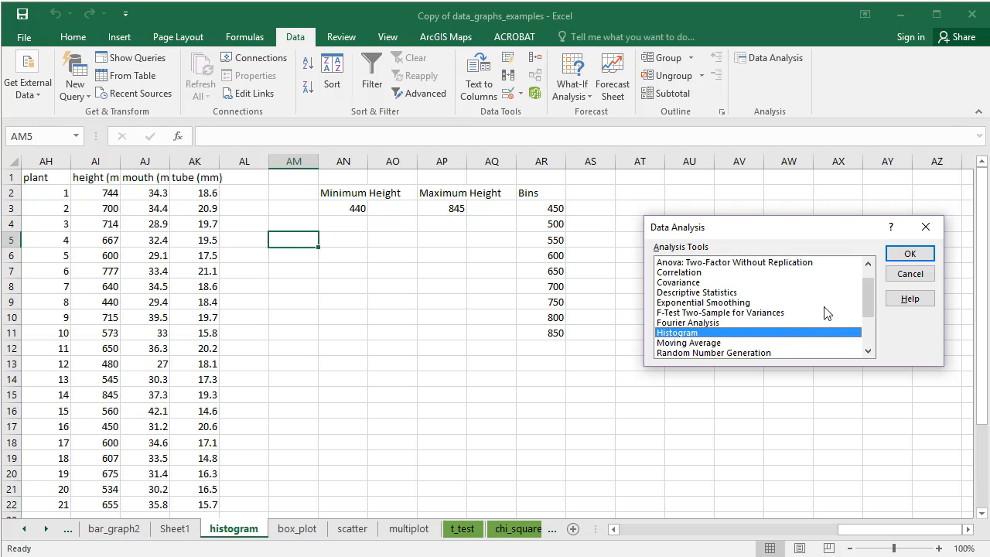
{"action": "left_click", "coordinate": [904, 255]}
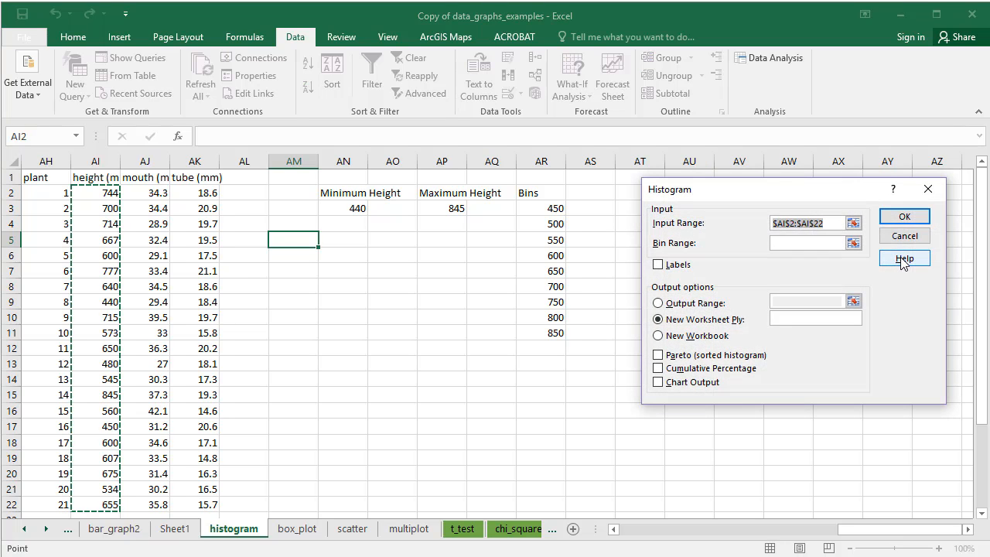
{"action": "left_click_drag", "start_coordinate": [832, 223], "coordinate": [769, 224]}
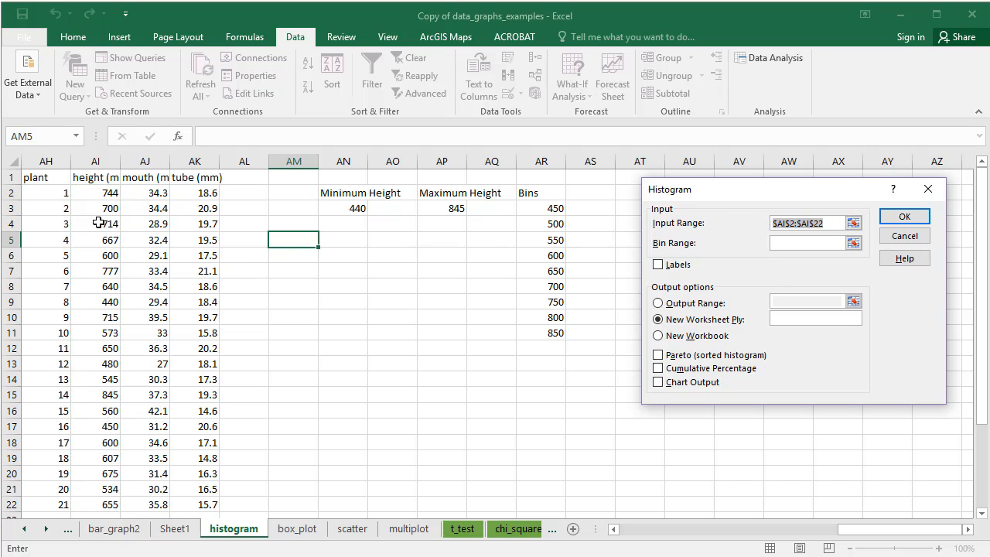
{"action": "left_click", "coordinate": [94, 194]}
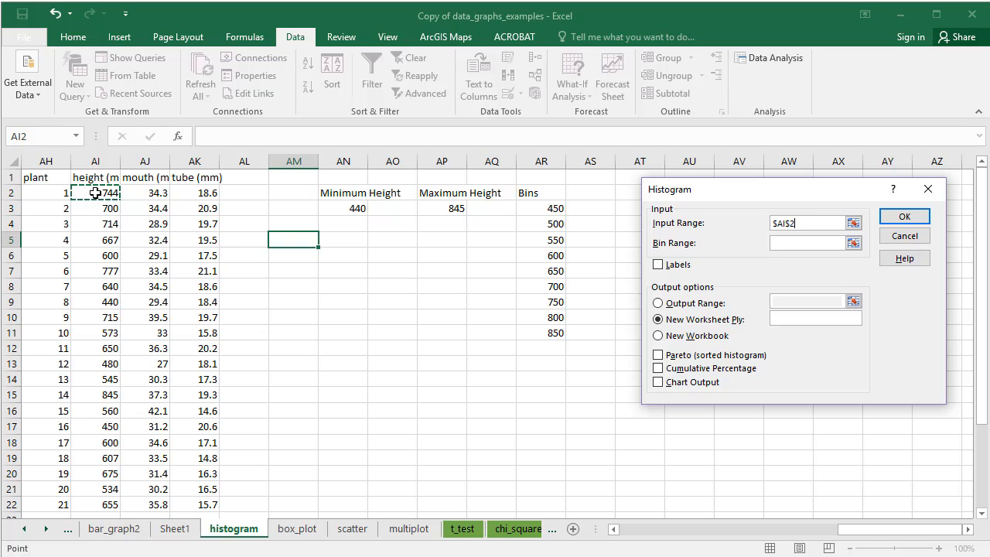
{"action": "key", "text": "ctrl+shift+Down"}
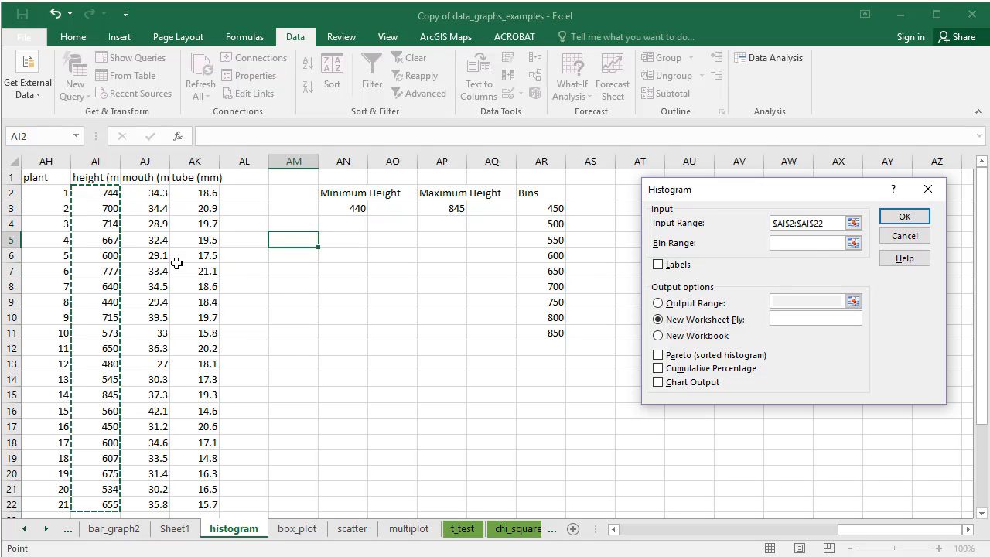
- Set the histogram's bin range to AR3:AR11, enable chart output, and generate the result on a new worksheet
{"action": "left_click", "coordinate": [820, 245]}
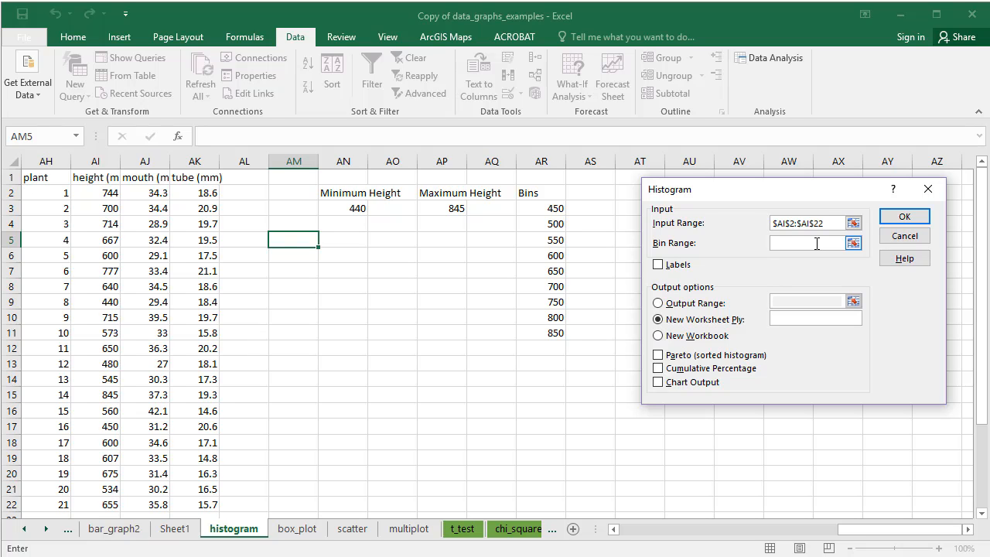
{"action": "left_click", "coordinate": [548, 210]}
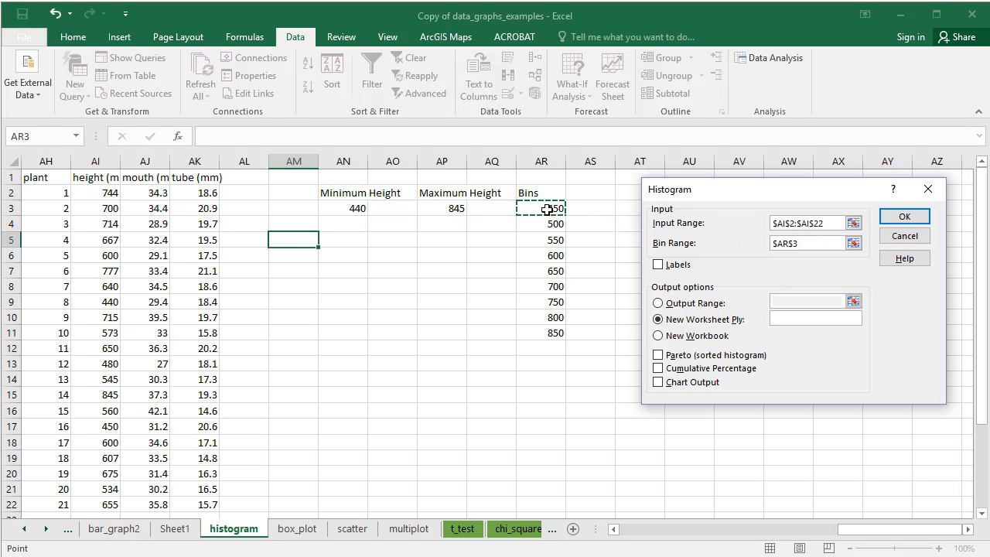
{"action": "key", "text": "ctrl+shift+Down"}
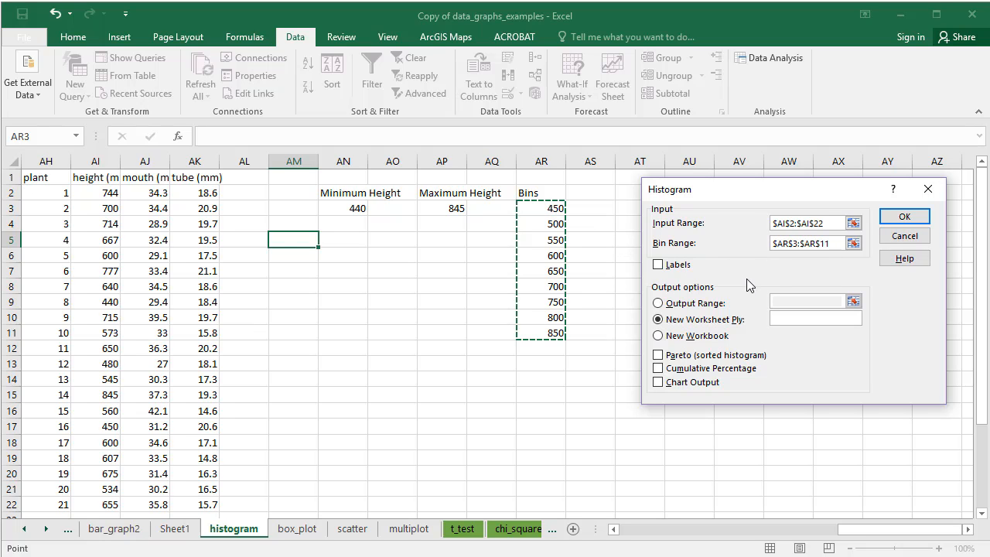
{"action": "left_click", "coordinate": [658, 383]}
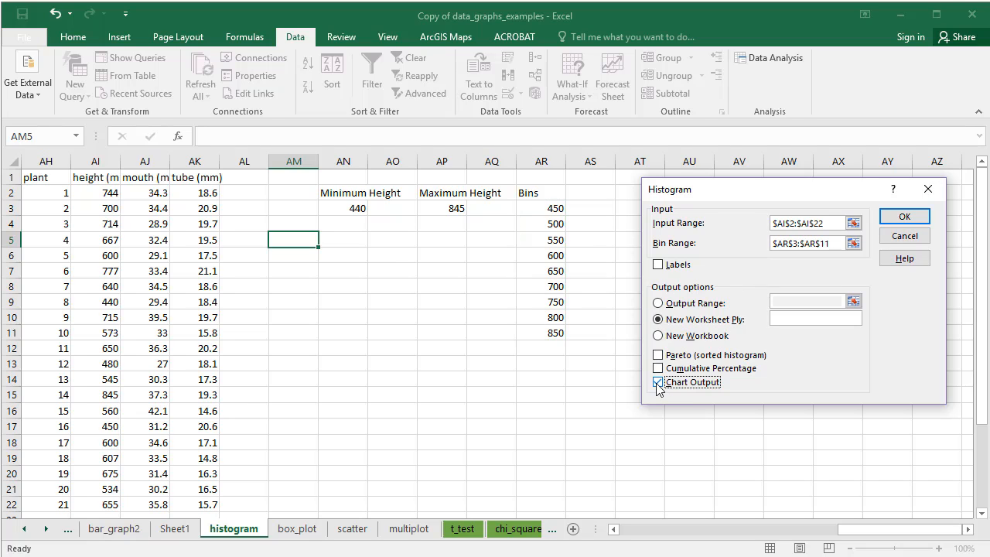
{"action": "left_click", "coordinate": [889, 219]}
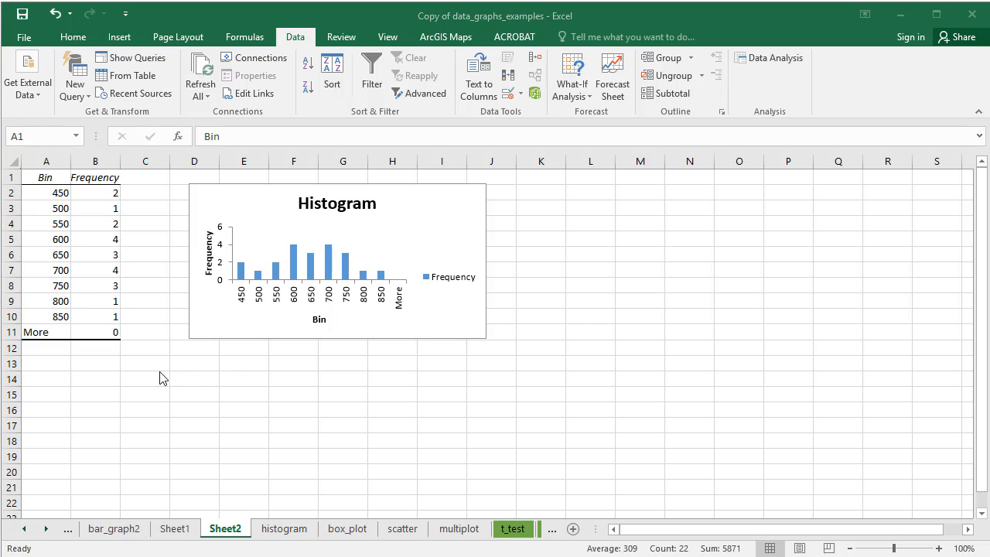
- Clear the More label and its frequency from row 11, and delete the Frequency legend from the histogram chart
{"action": "left_click", "coordinate": [112, 338]}
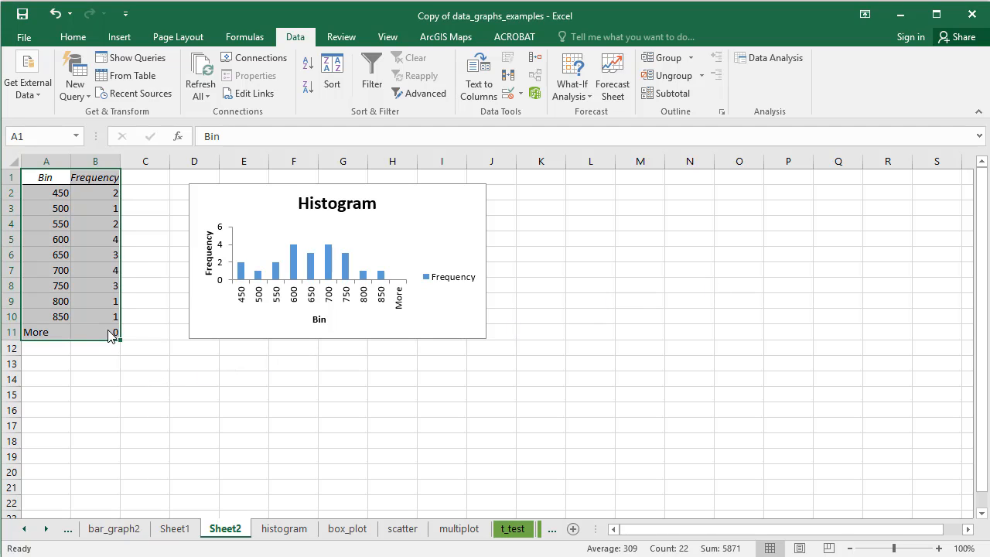
{"action": "left_click", "coordinate": [104, 334]}
{"action": "key", "text": "BackSpace"}
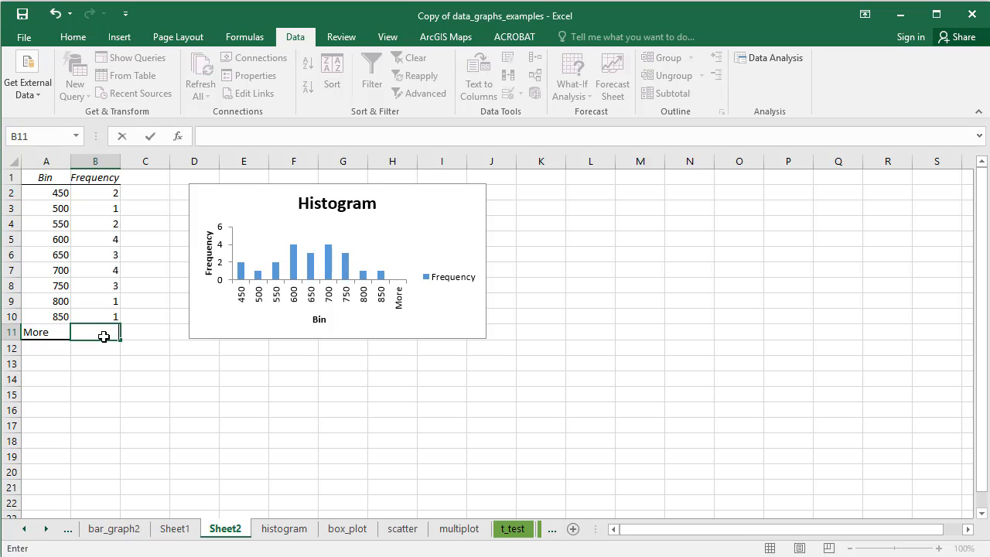
{"action": "key", "text": "Left"}
{"action": "key", "text": "BackSpace"}
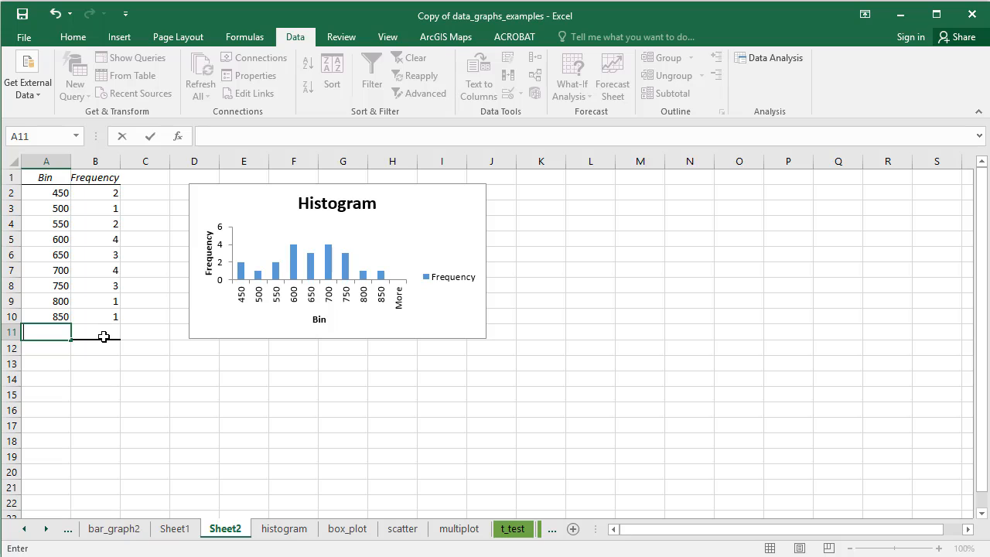
{"action": "left_click", "coordinate": [459, 280]}
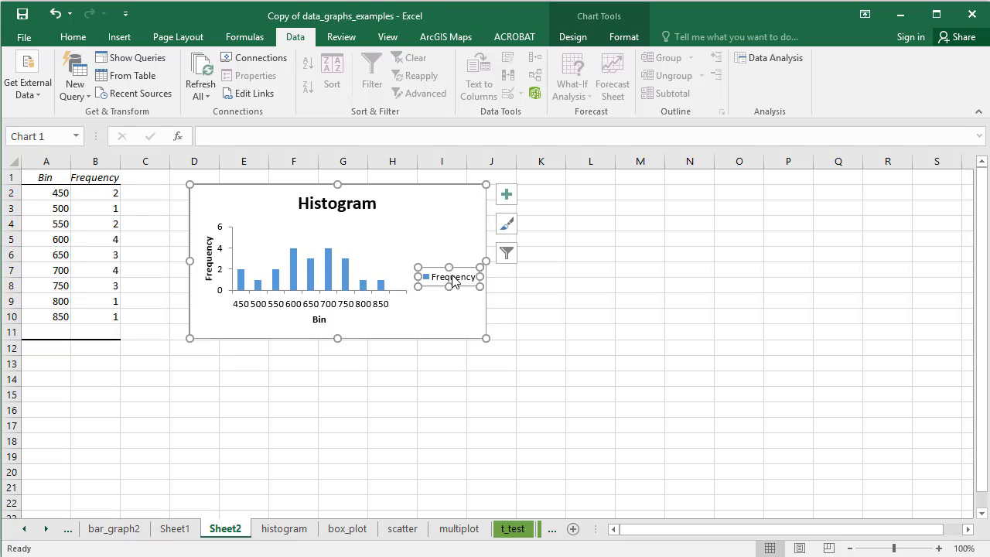
{"action": "key", "text": "Delete"}
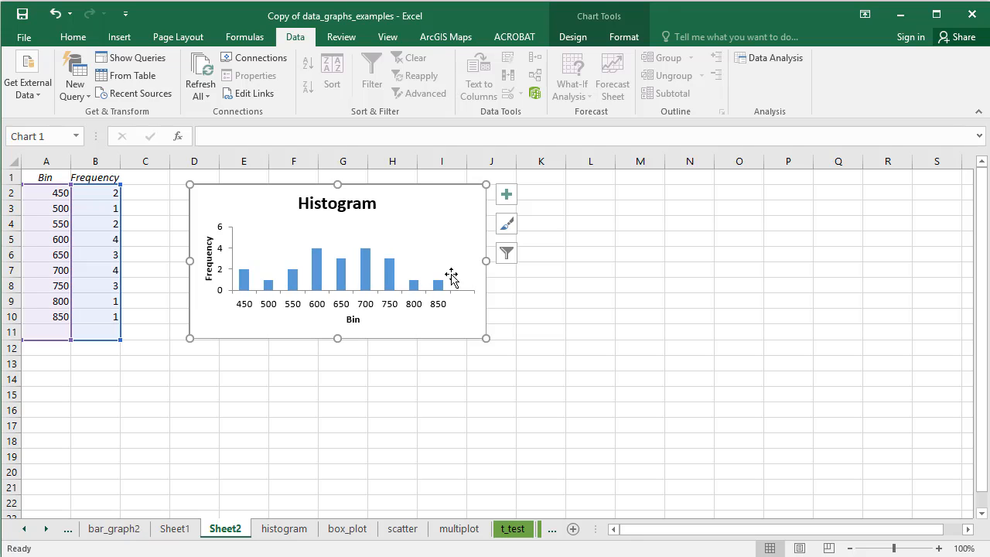
- Delete the histogram's chart title and change the horizontal axis title to "Plant Height (mm)"
{"action": "left_click", "coordinate": [359, 207]}
{"action": "key", "text": "Delete"}
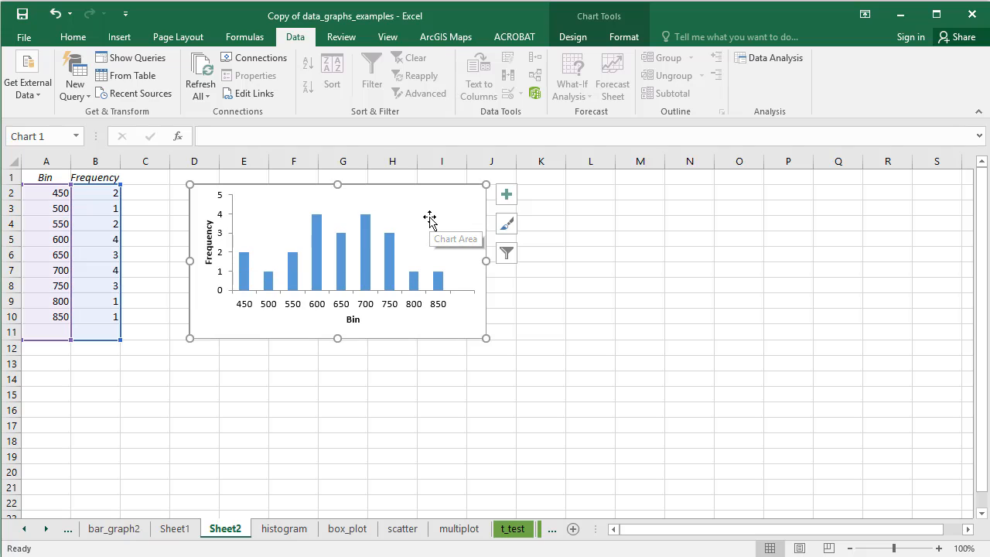
{"action": "left_click", "coordinate": [353, 323]}
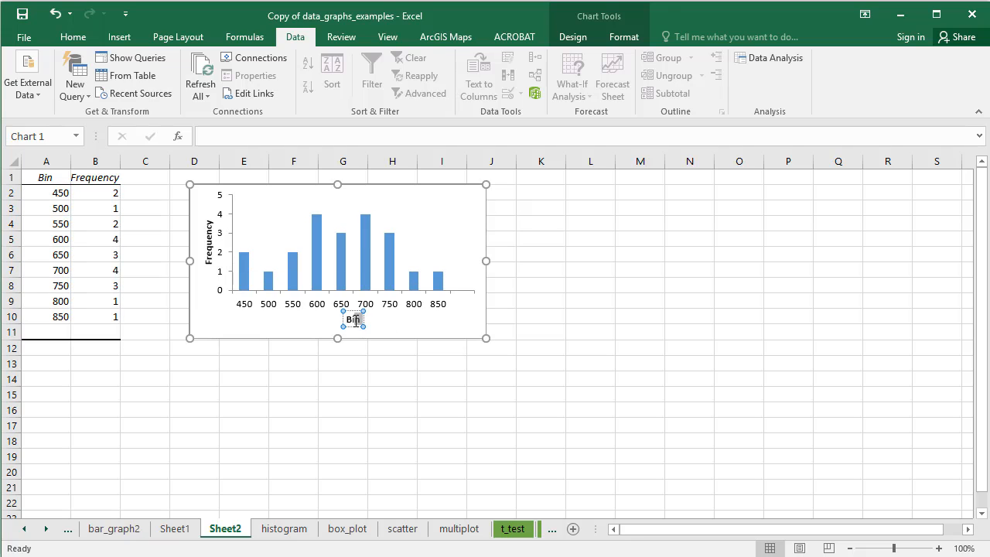
{"action": "left_click_drag", "start_coordinate": [349, 322], "coordinate": [343, 313]}
{"action": "type", "text": "Pleant Heig"}
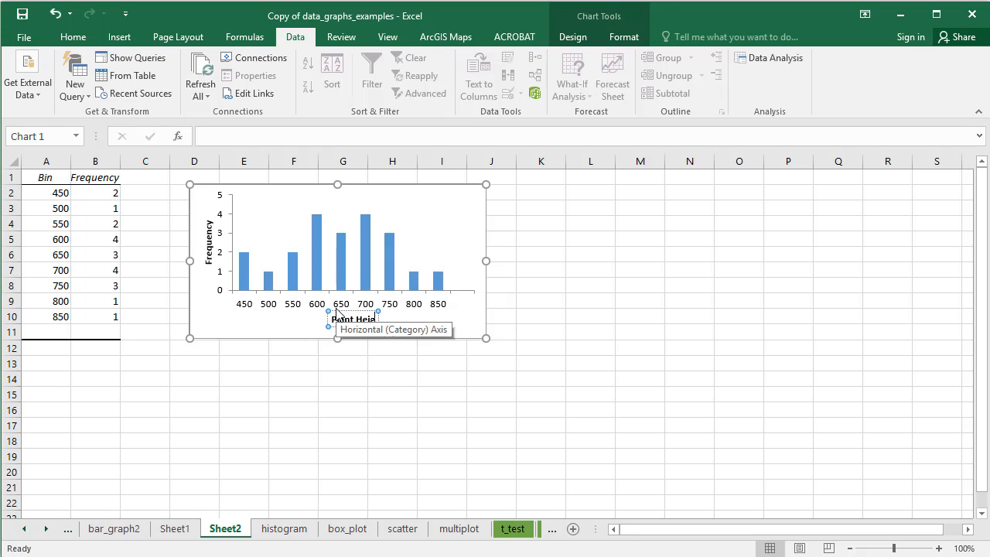
{"action": "type", "text": "ht (mm)"}
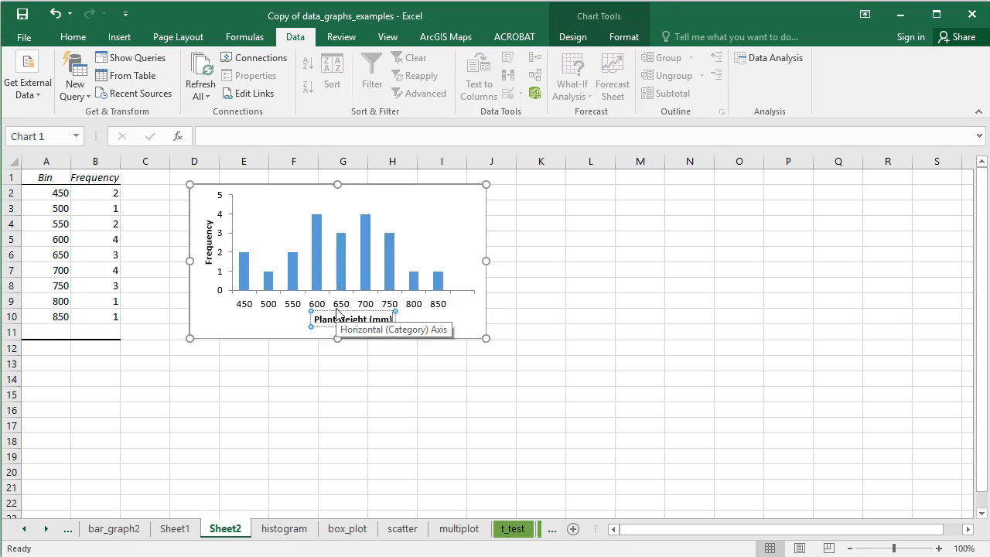
- Replace the vertical axis title of the histogram with "Number of Plants"
{"action": "left_click", "coordinate": [208, 243]}
{"action": "left_click", "coordinate": [210, 222]}
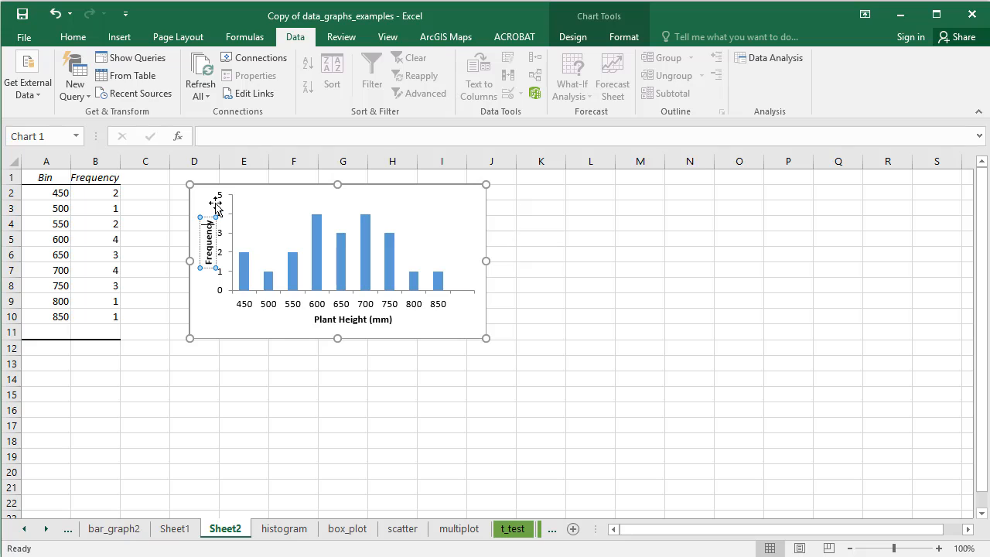
{"action": "key", "text": "BackSpace"}
{"action": "key", "text": "BackSpace"}
{"action": "key", "text": "BackSpace"}
{"action": "key", "text": "BackSpace"}
{"action": "key", "text": "BackSpace"}
{"action": "key", "text": "BackSpace"}
{"action": "key", "text": "BackSpace"}
{"action": "key", "text": "BackSpace"}
{"action": "key", "text": "BackSpace"}
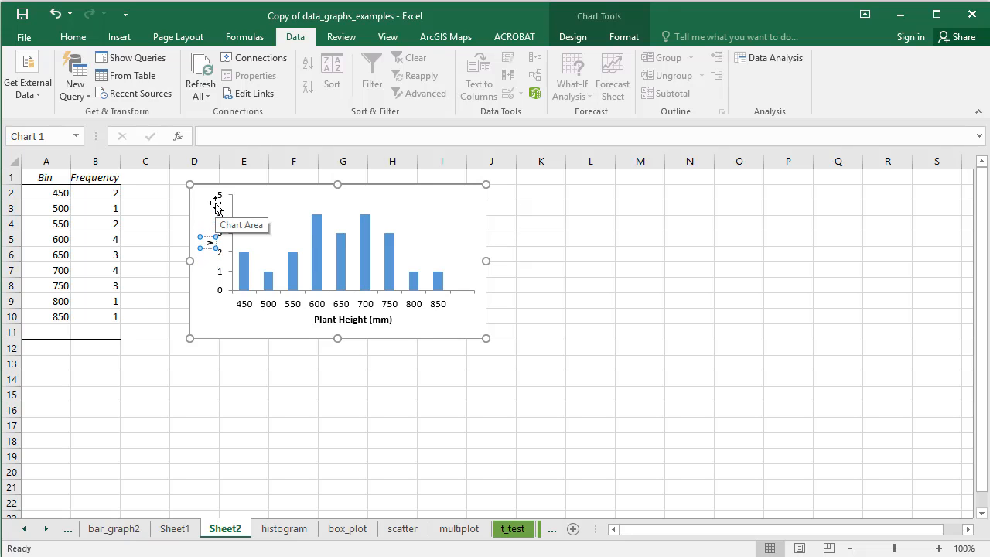
{"action": "type", "text": "Number of Plants"}
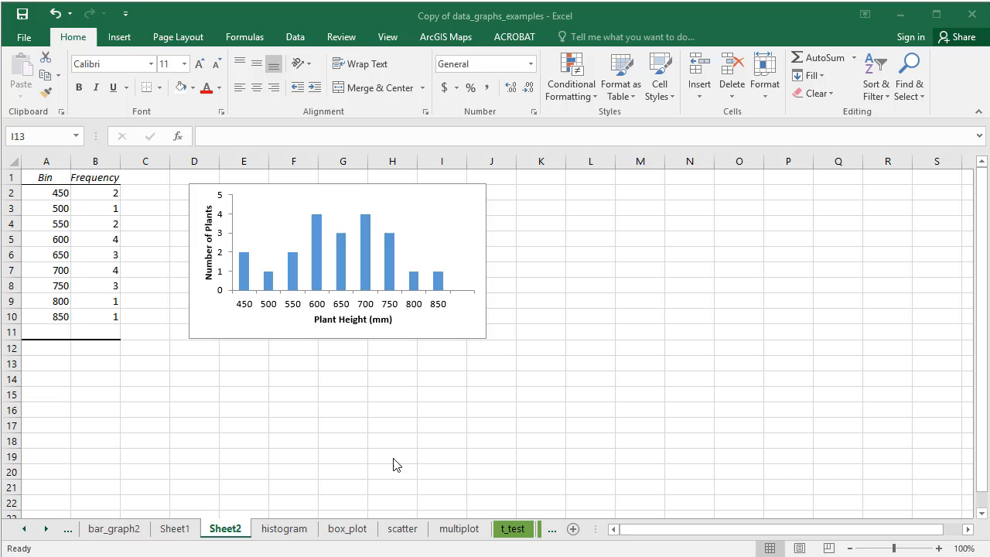
- Format the histogram's data series with a gap width of 5%
{"action": "left_click", "coordinate": [412, 321]}
{"action": "left_click", "coordinate": [411, 321]}
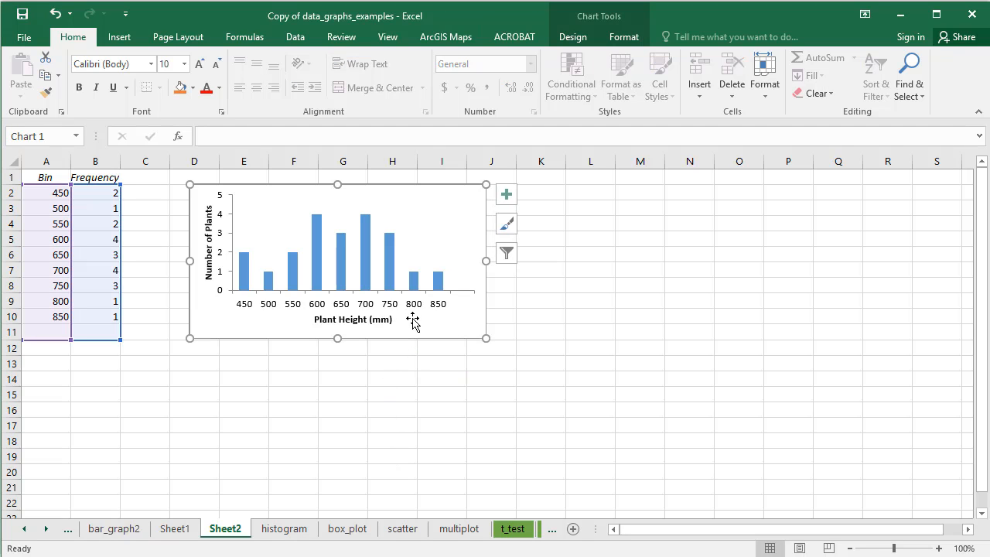
{"action": "left_click", "coordinate": [388, 282]}
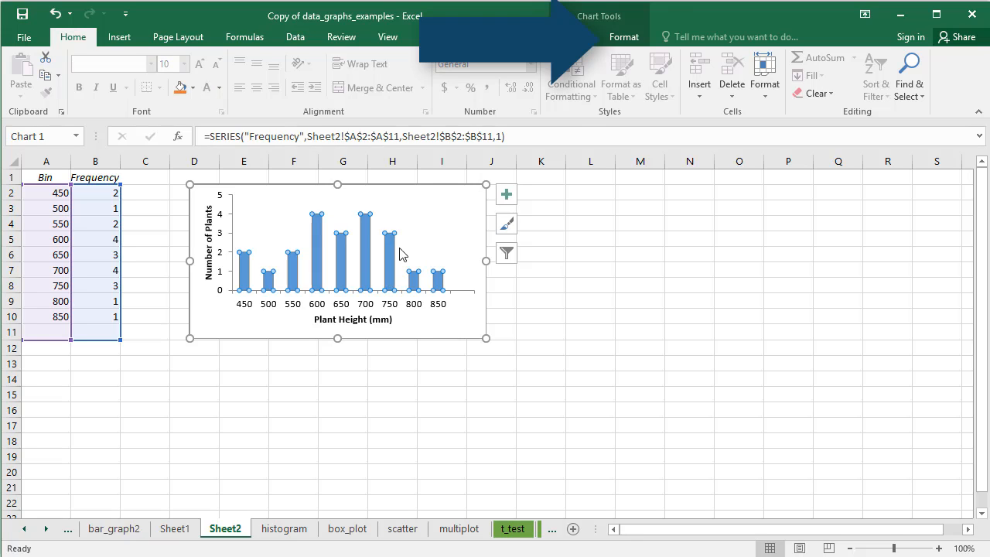
{"action": "left_click", "coordinate": [623, 38]}
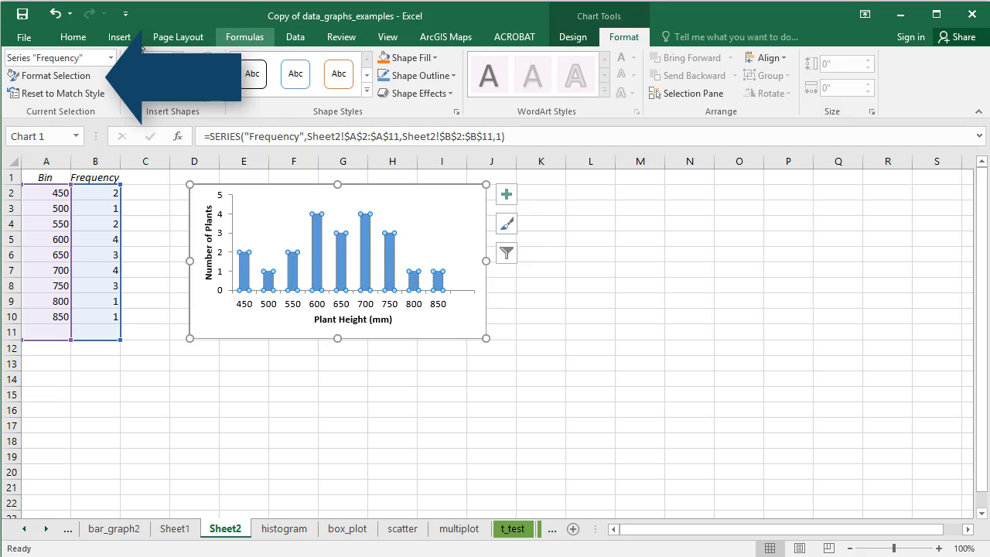
{"action": "left_click", "coordinate": [48, 81]}
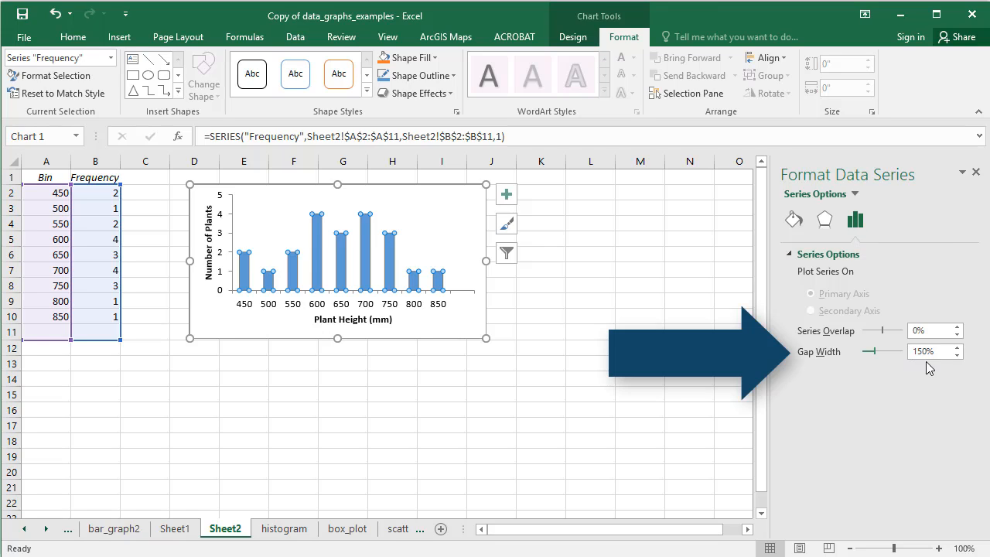
{"action": "left_click_drag", "start_coordinate": [937, 352], "coordinate": [910, 356]}
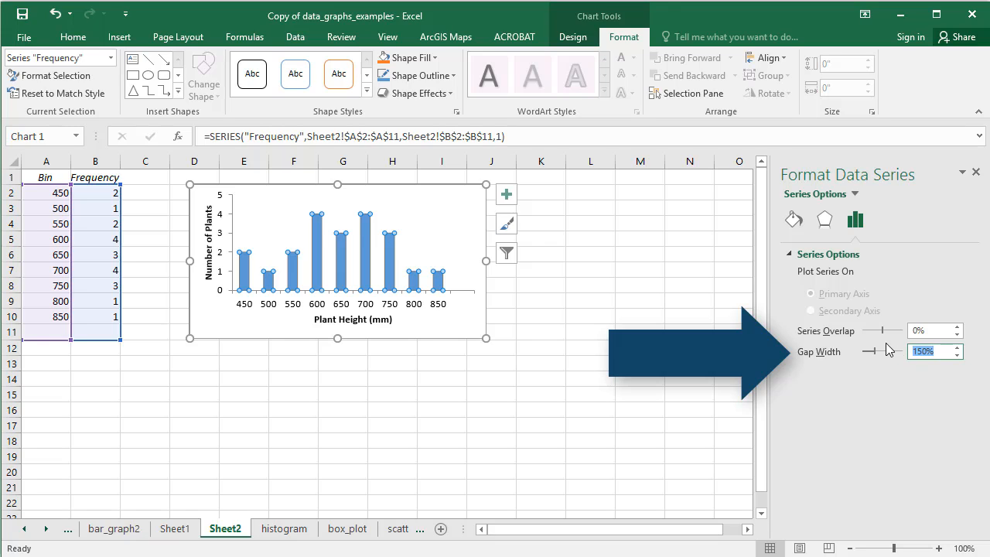
{"action": "type", "text": "5"}
{"action": "key", "text": "Return"}
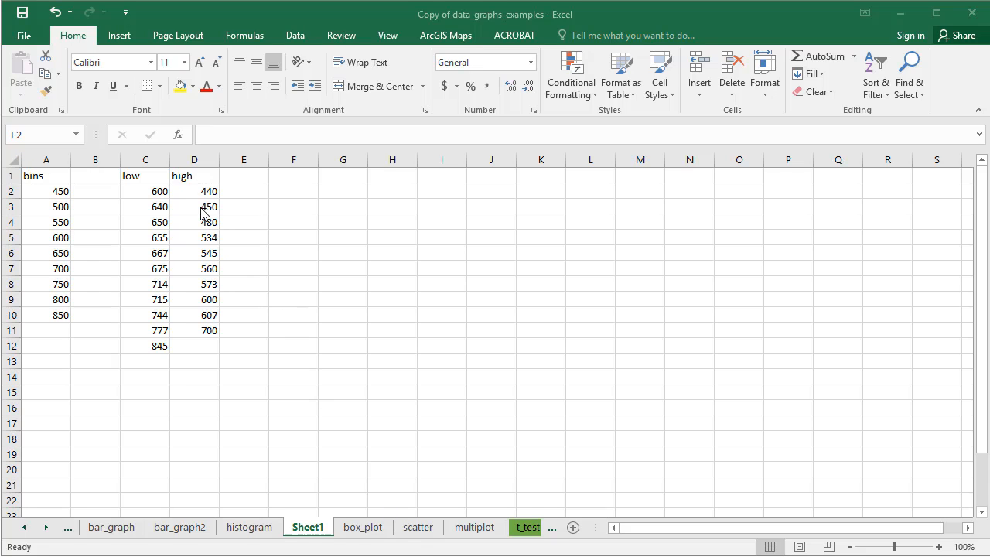
- Start the Histogram data analysis tool with input range C2:C12 for the low group and bin range A2:A10
{"action": "left_click", "coordinate": [119, 35]}
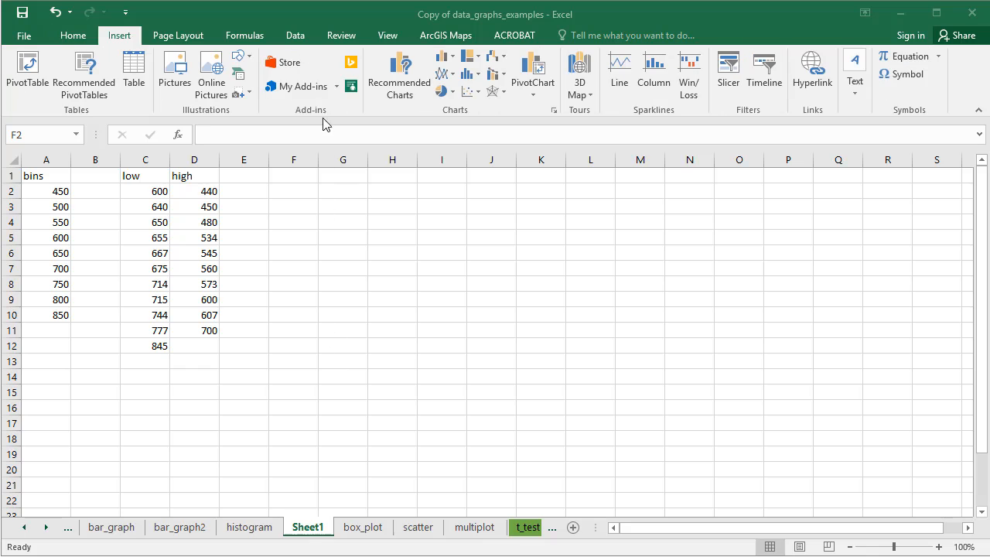
{"action": "left_click", "coordinate": [299, 39]}
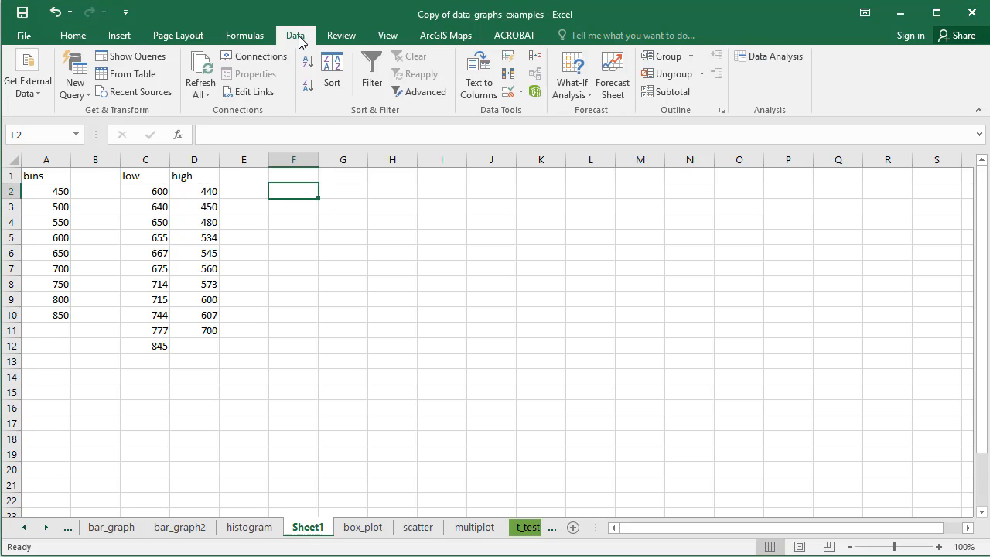
{"action": "left_click", "coordinate": [762, 57]}
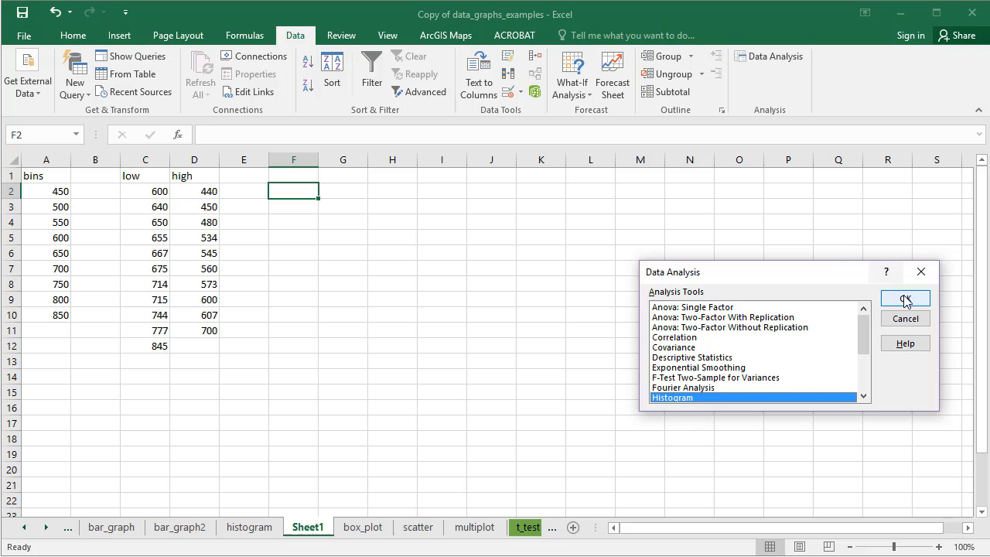
{"action": "left_click", "coordinate": [905, 300]}
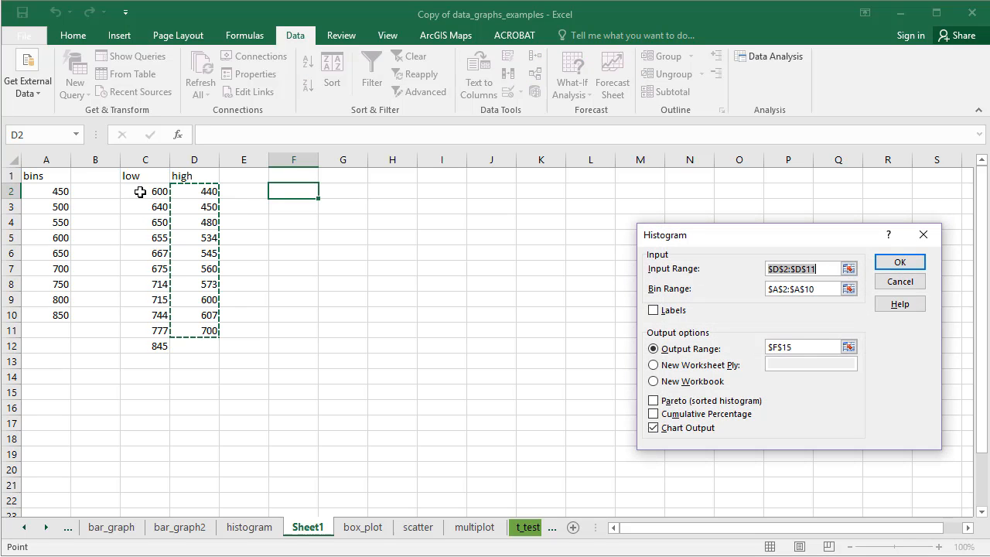
{"action": "left_click_drag", "start_coordinate": [139, 189], "coordinate": [152, 345]}
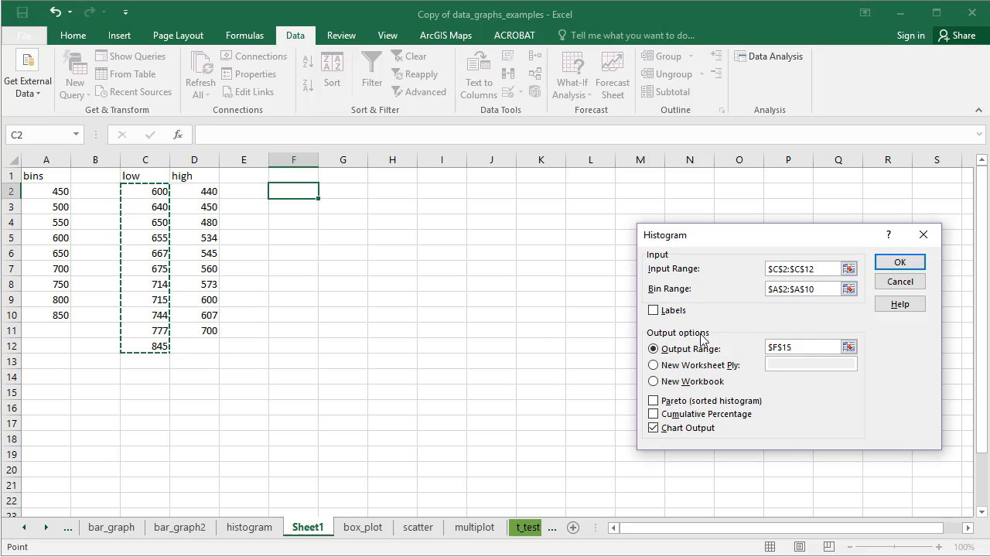
{"action": "triple_click", "coordinate": [818, 288]}
{"action": "left_click_drag", "start_coordinate": [51, 194], "coordinate": [46, 314]}
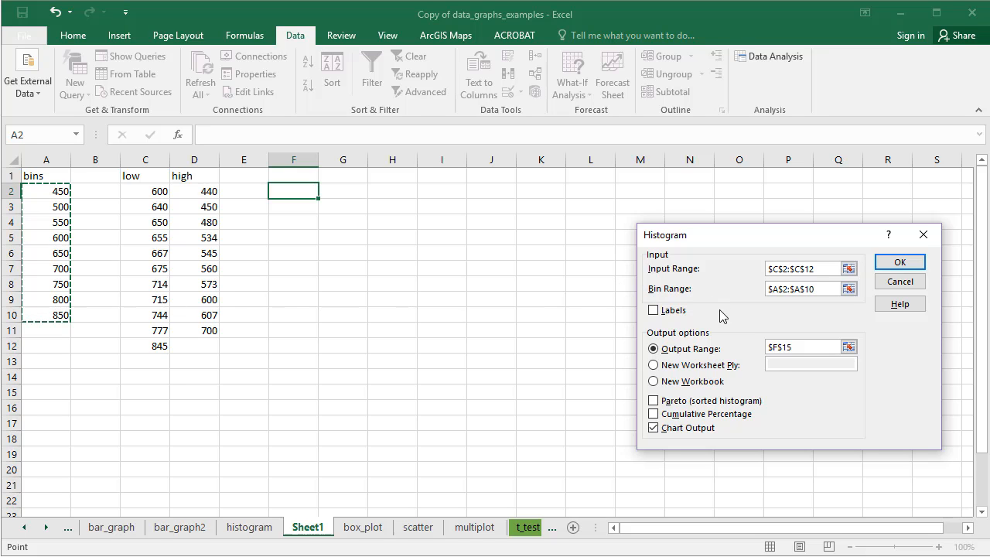
- Set the histogram's output range to cell F2 on the current sheet and generate the table and chart
{"action": "left_click", "coordinate": [653, 349]}
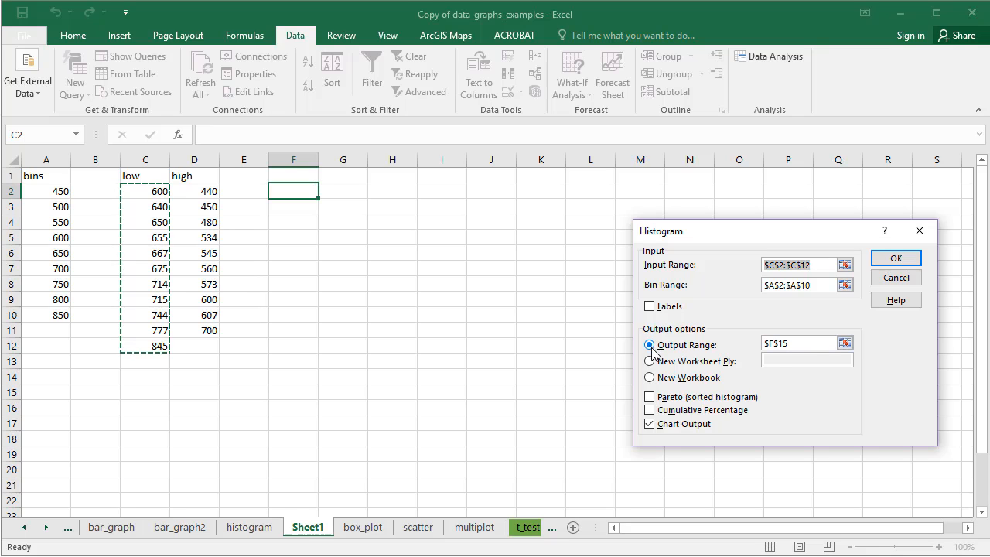
{"action": "left_click_drag", "start_coordinate": [794, 343], "coordinate": [754, 345]}
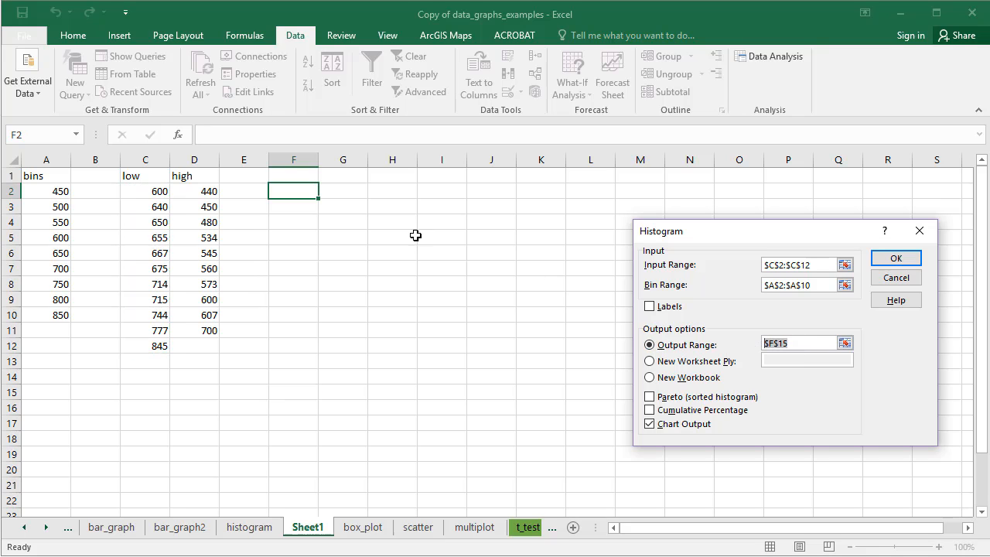
{"action": "left_click", "coordinate": [299, 191]}
{"action": "left_click", "coordinate": [895, 260]}
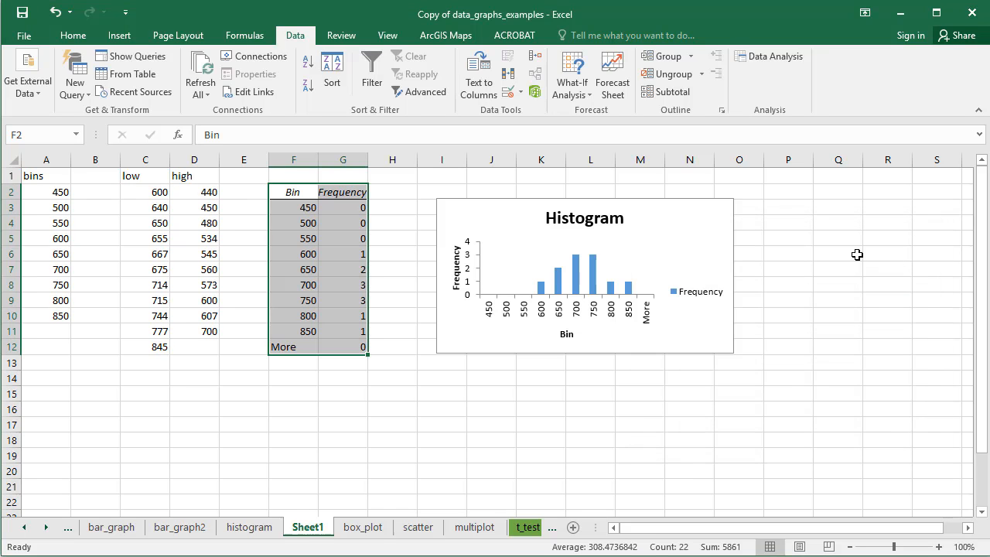
{"action": "left_click", "coordinate": [206, 195]}
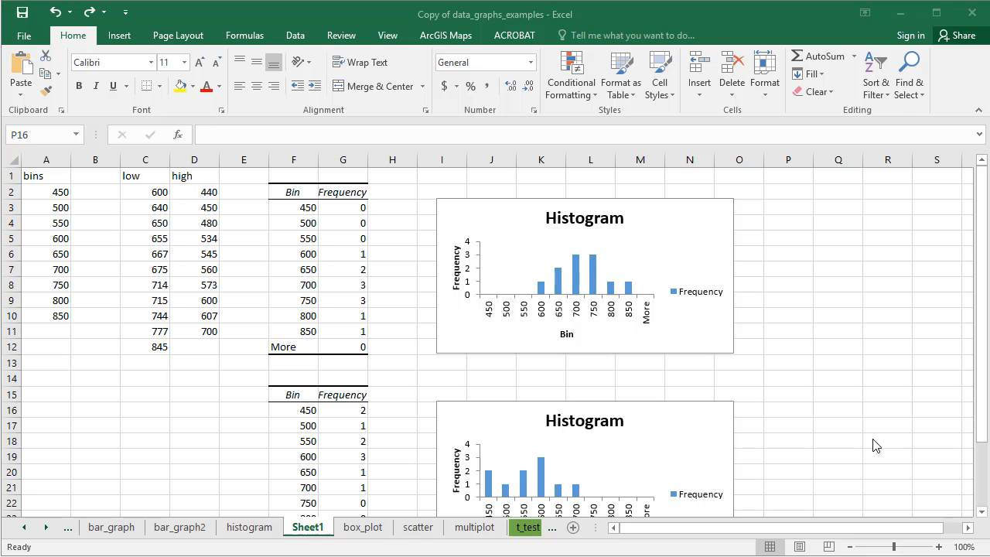
- Delete the lower histogram chart beside the second frequency table
{"action": "left_click", "coordinate": [677, 425]}
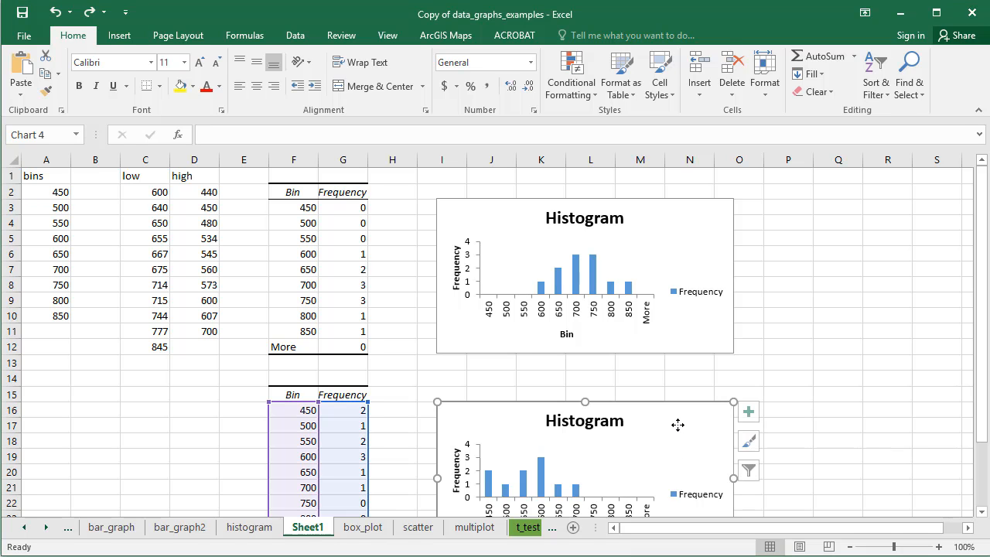
{"action": "key", "text": "Delete"}
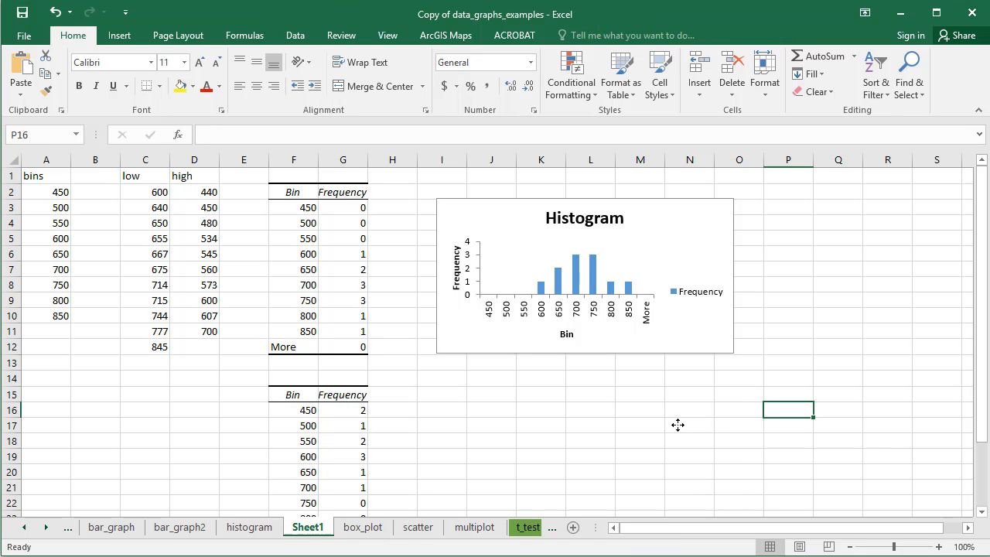
- Edit the remaining histogram's source data so the Frequency series takes its name from cell C1
{"action": "left_click", "coordinate": [699, 226]}
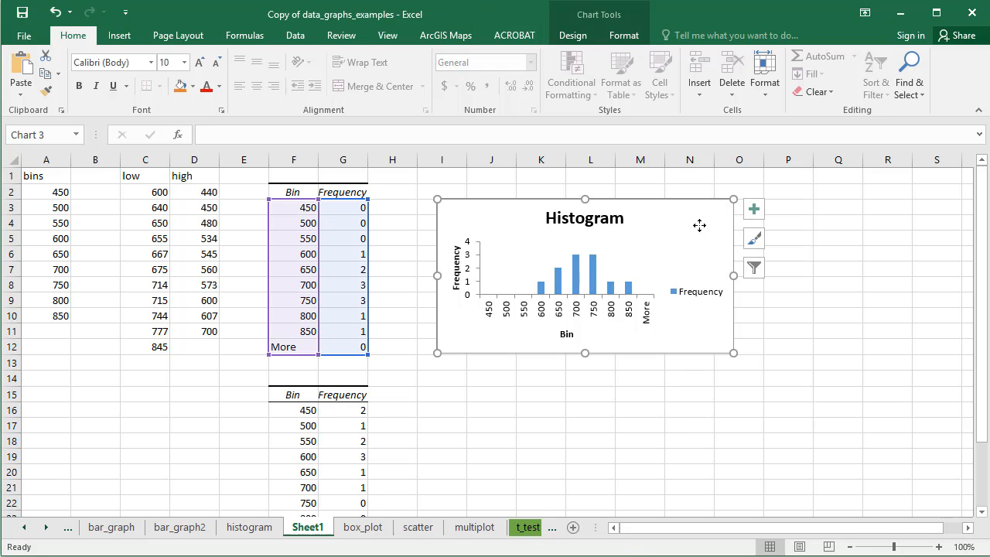
{"action": "left_click", "coordinate": [573, 37]}
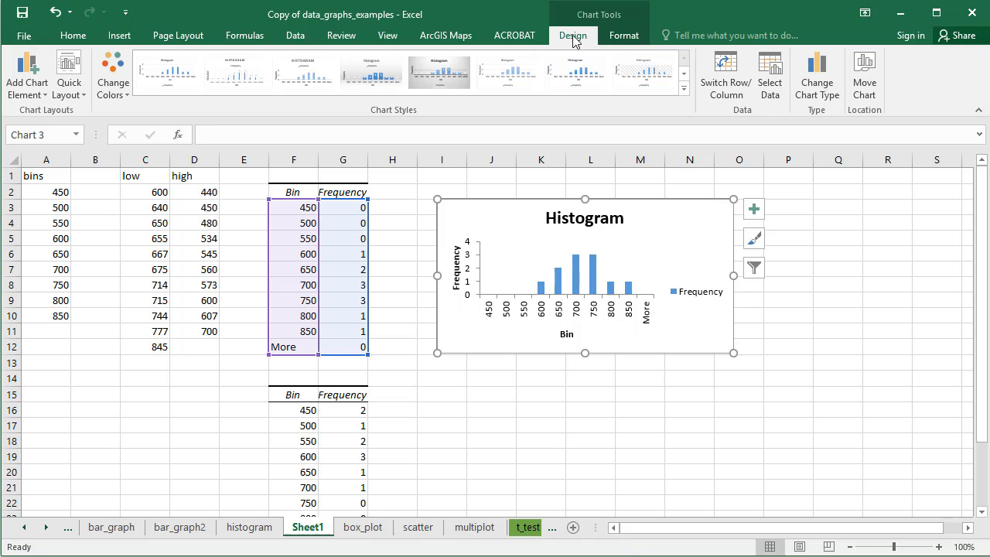
{"action": "left_click", "coordinate": [780, 99]}
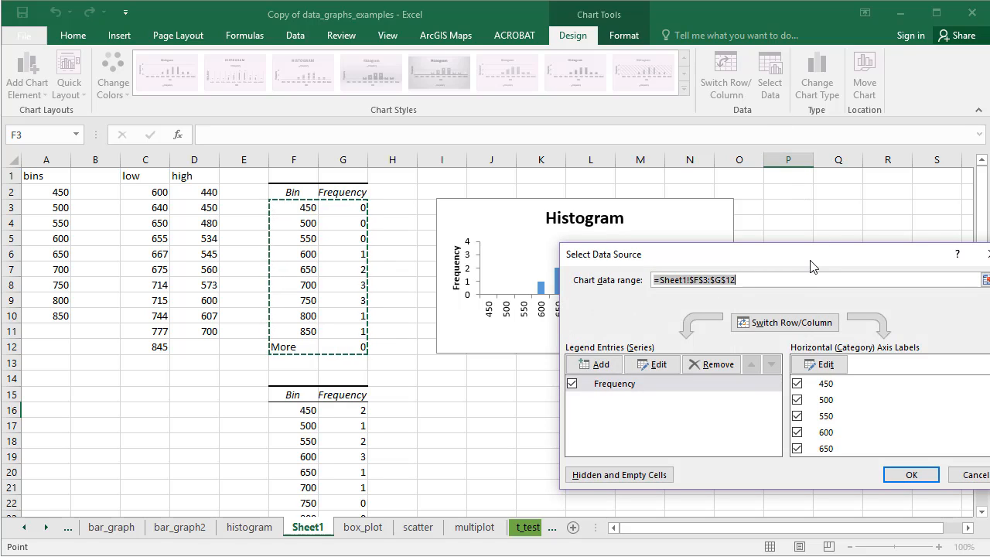
{"action": "left_click_drag", "start_coordinate": [798, 260], "coordinate": [759, 216]}
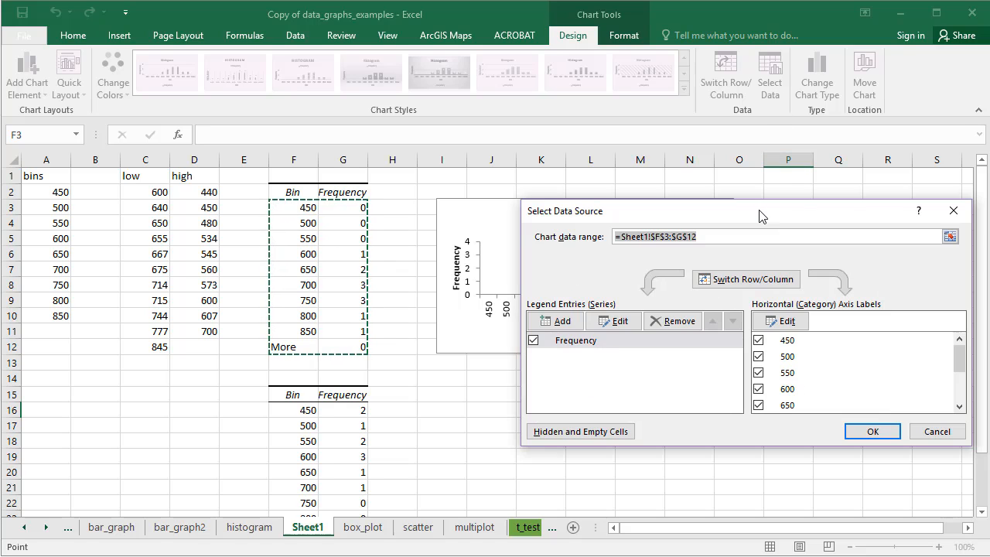
{"action": "left_click", "coordinate": [592, 347]}
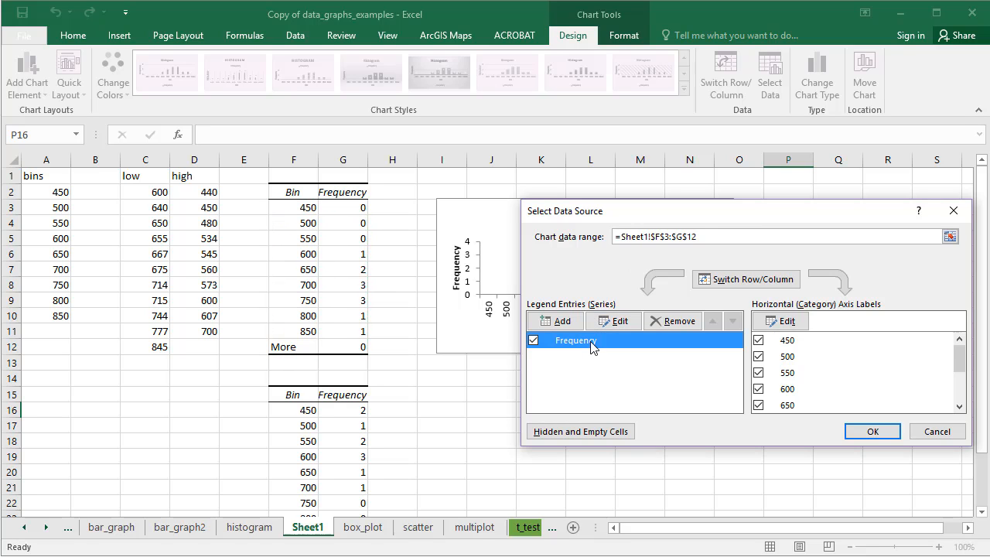
{"action": "left_click", "coordinate": [619, 321]}
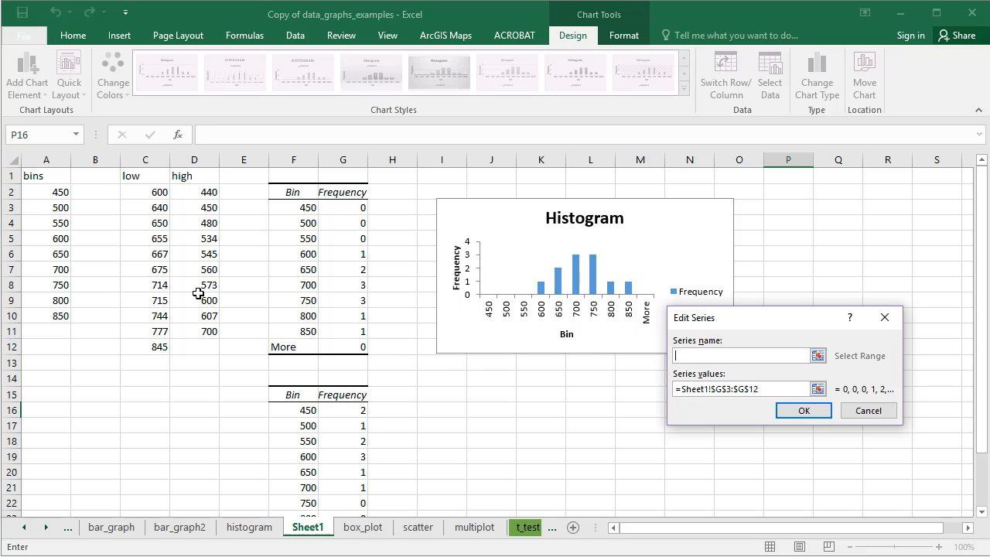
{"action": "left_click", "coordinate": [133, 176]}
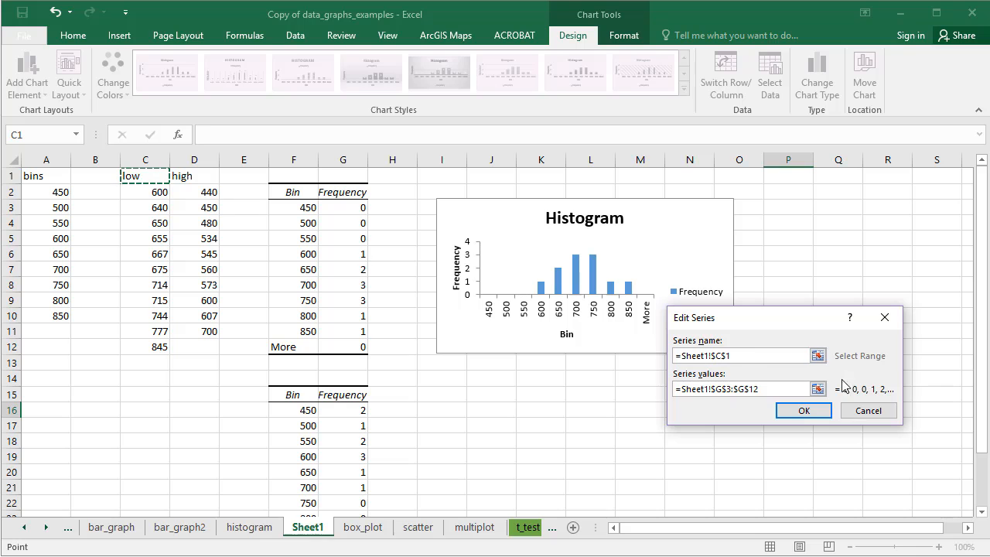
{"action": "left_click", "coordinate": [805, 410]}
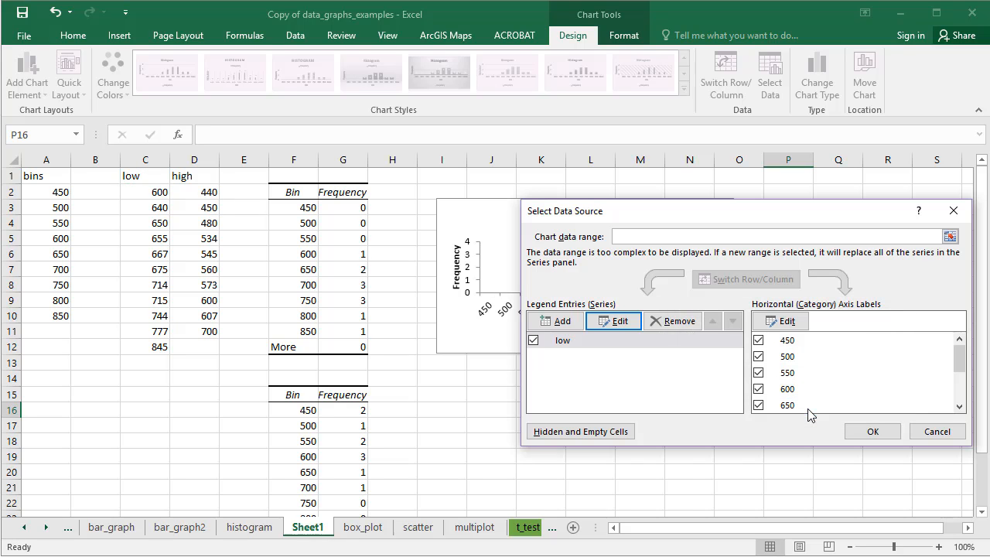
- Add a second series to the chart, named from cell D1 with values G16:G24, and apply the source data changes
{"action": "left_click", "coordinate": [560, 321]}
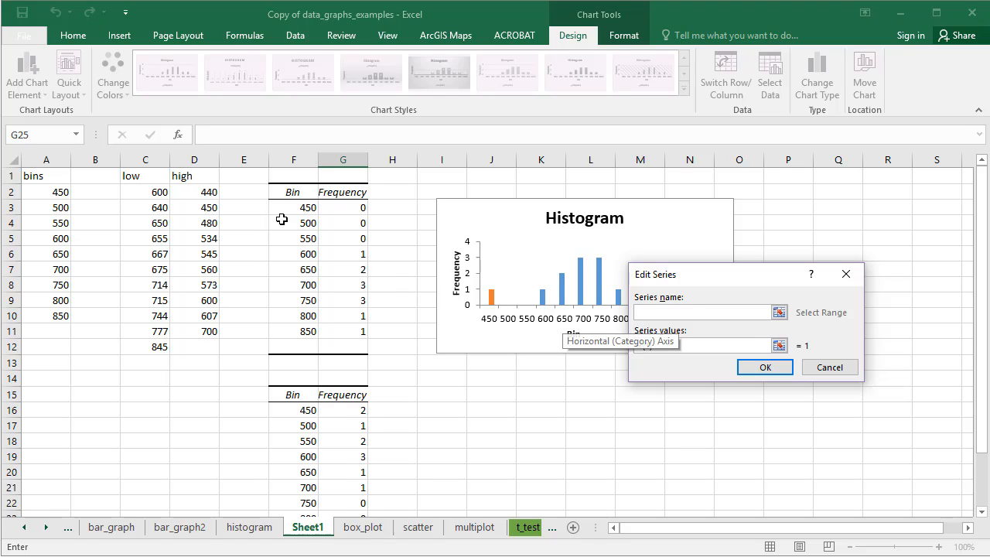
{"action": "left_click", "coordinate": [196, 175]}
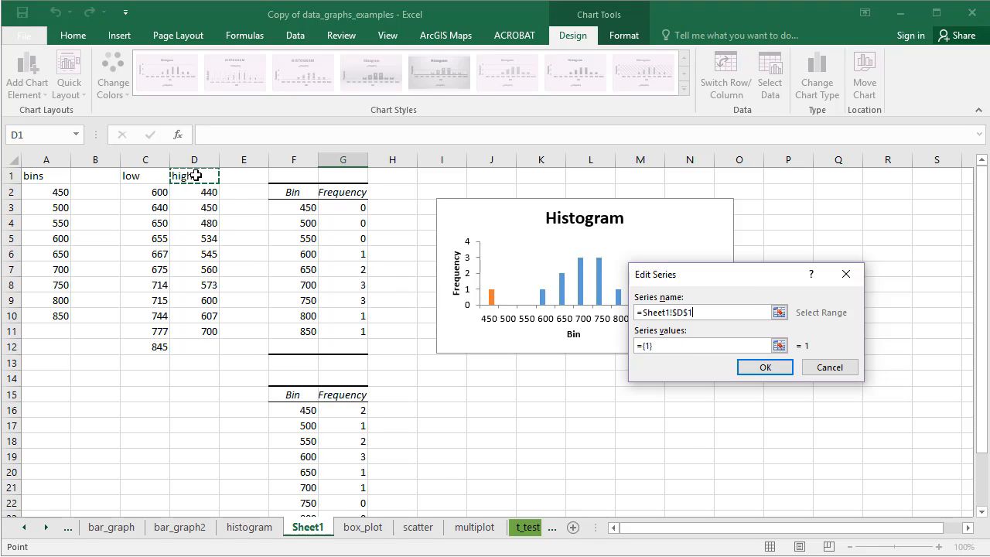
{"action": "left_click", "coordinate": [719, 346]}
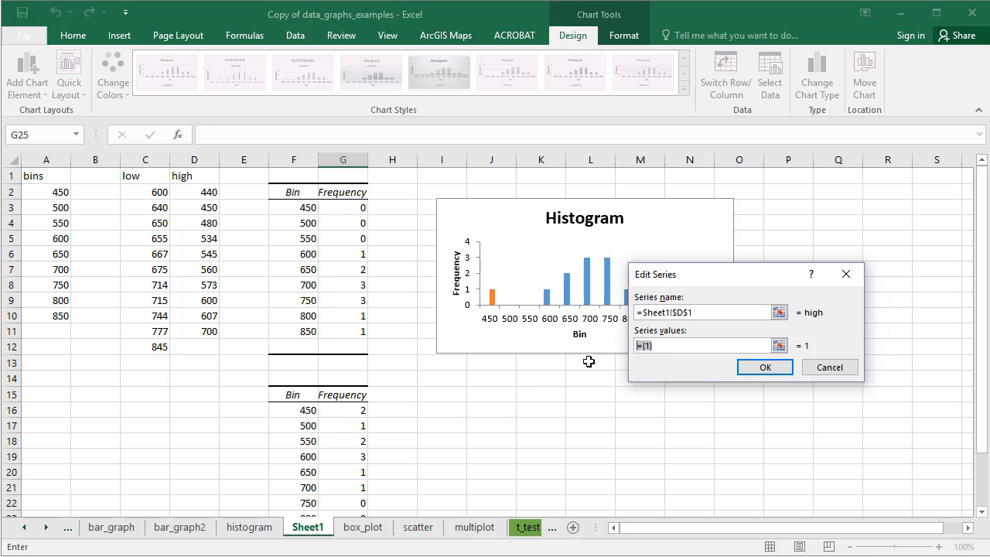
{"action": "left_click_drag", "start_coordinate": [352, 408], "coordinate": [359, 484]}
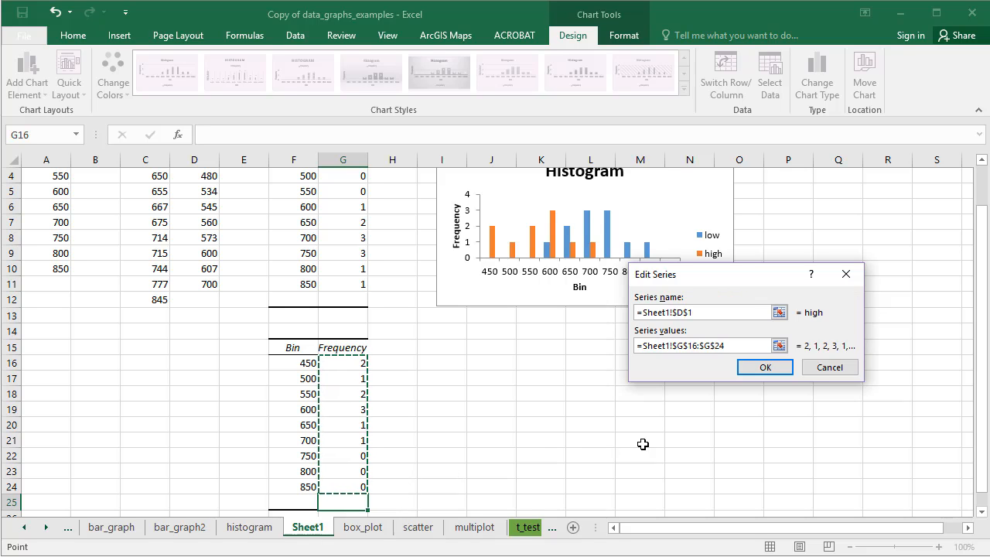
{"action": "left_click", "coordinate": [765, 367]}
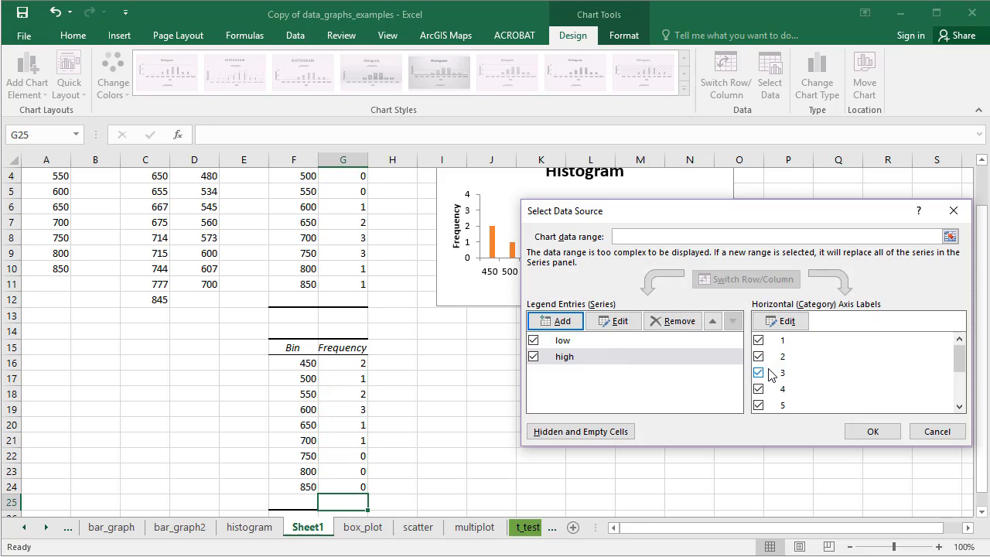
{"action": "left_click", "coordinate": [857, 433]}
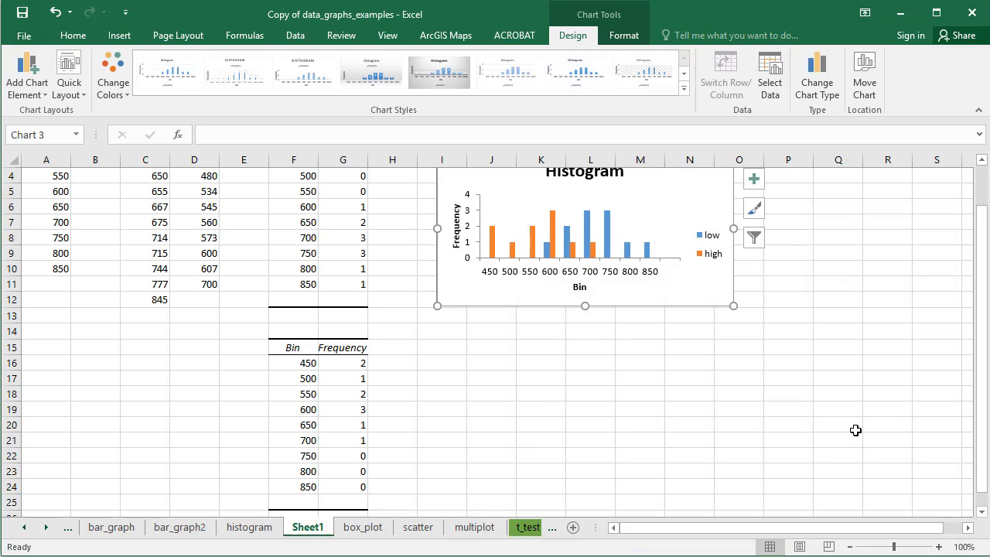
{"action": "scroll", "coordinate": [855, 430], "scroll_direction": "up", "scroll_amount": 1}
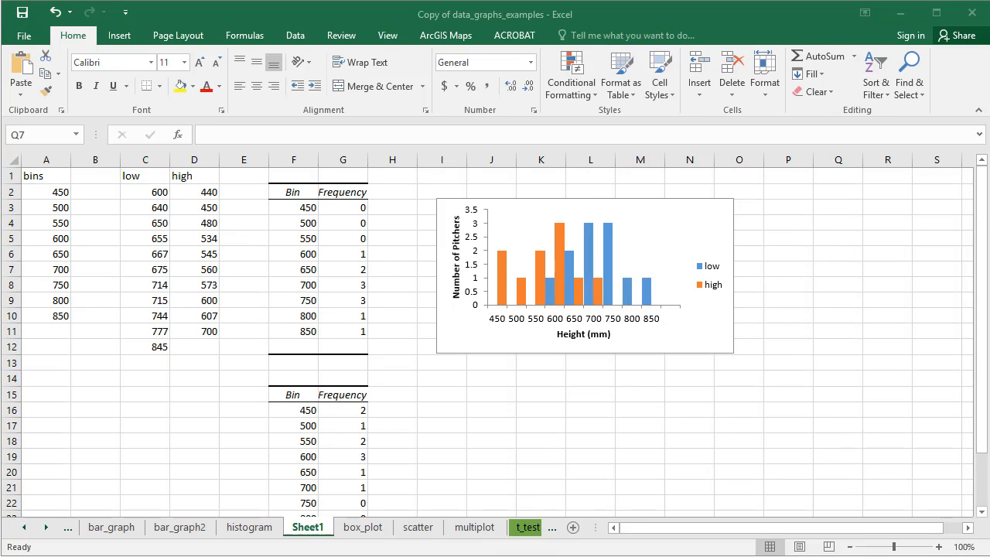